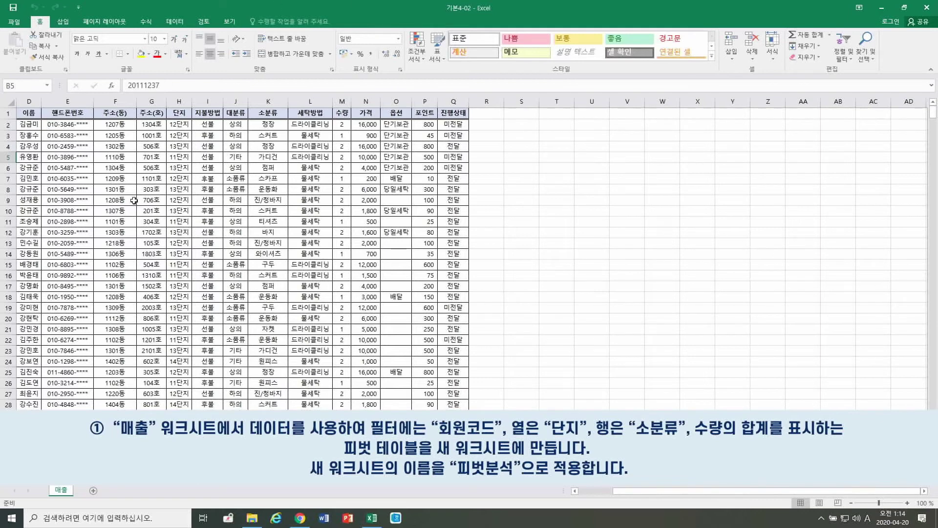
- Start creating a pivot table from the data on the 매출 sheet
left_click(56, 136)
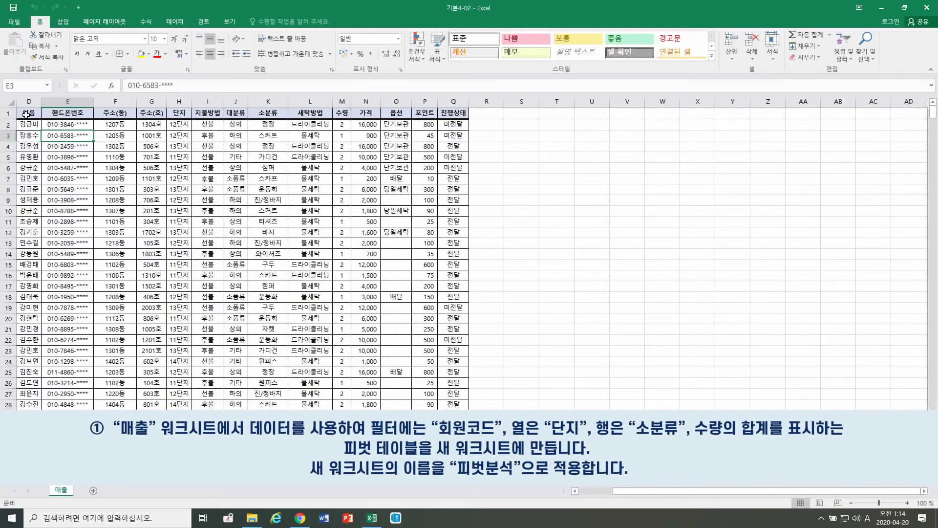
left_click(185, 231)
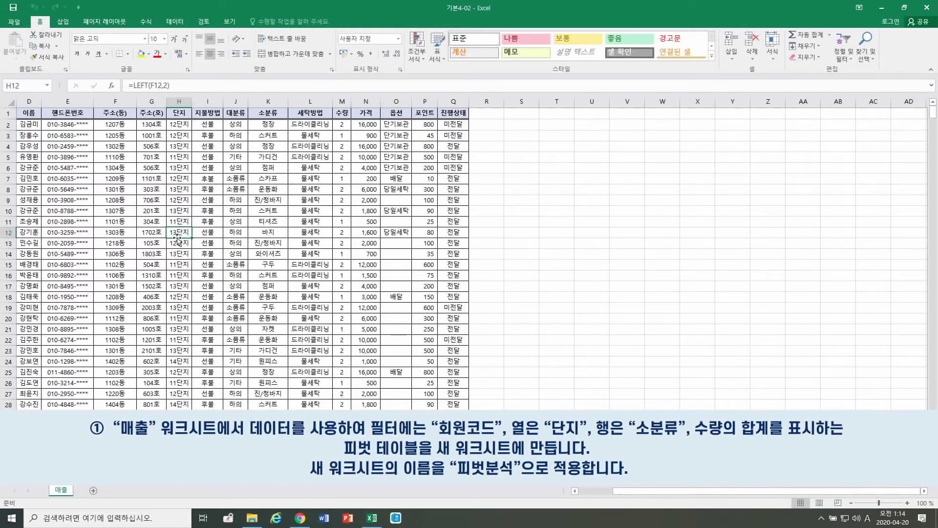
left_click(193, 182)
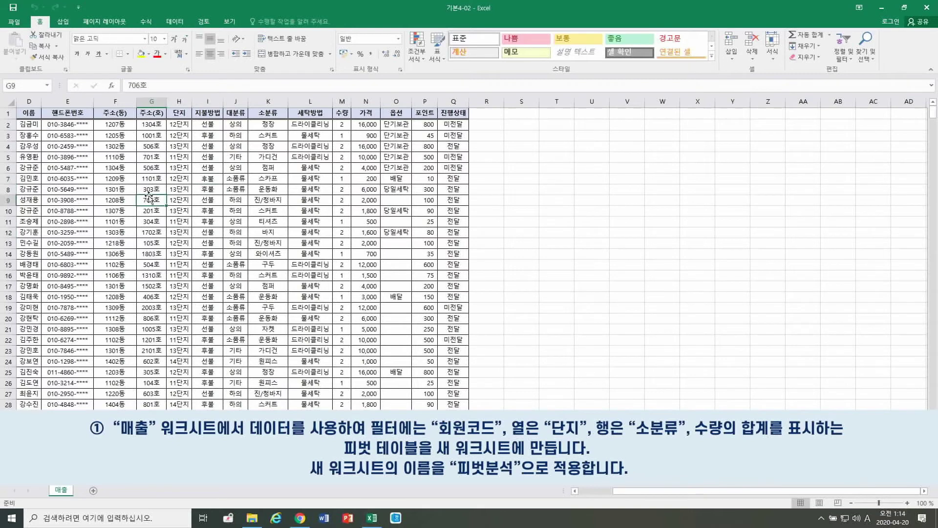
left_click(152, 272)
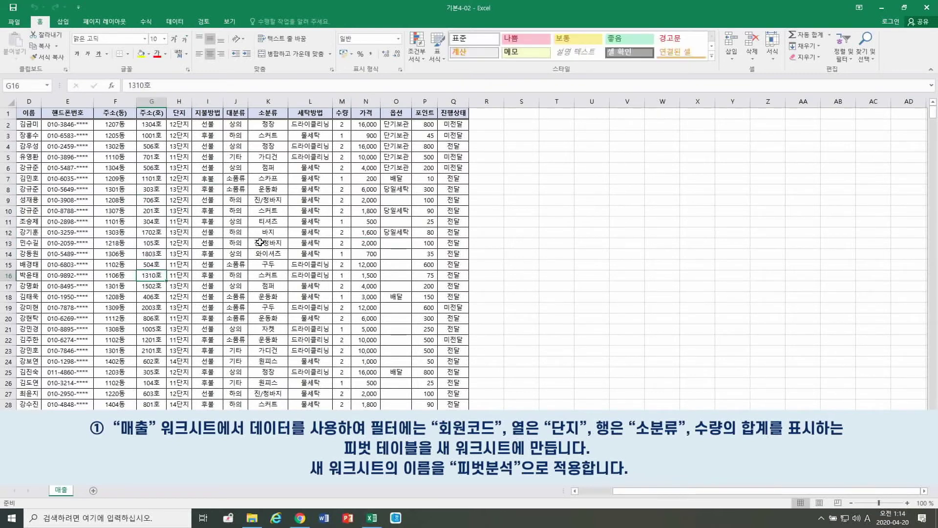
left_click(67, 23)
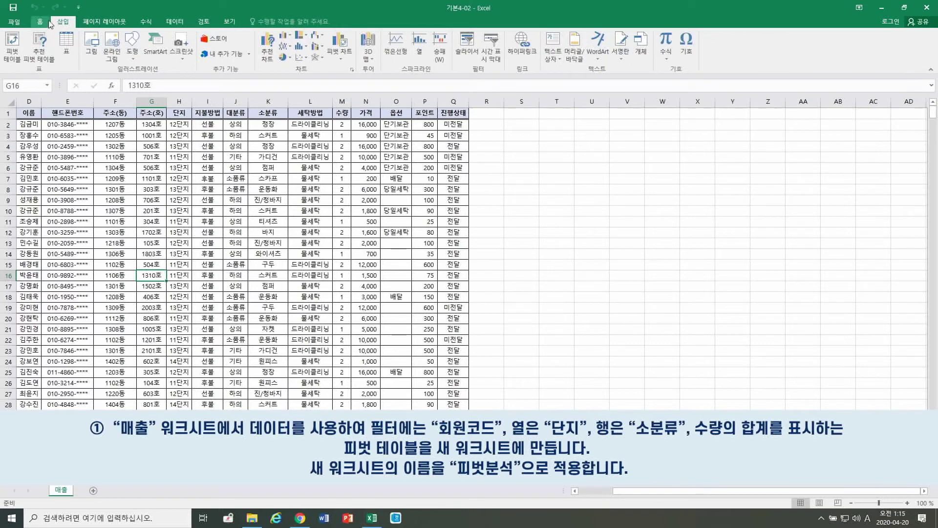
left_click(16, 54)
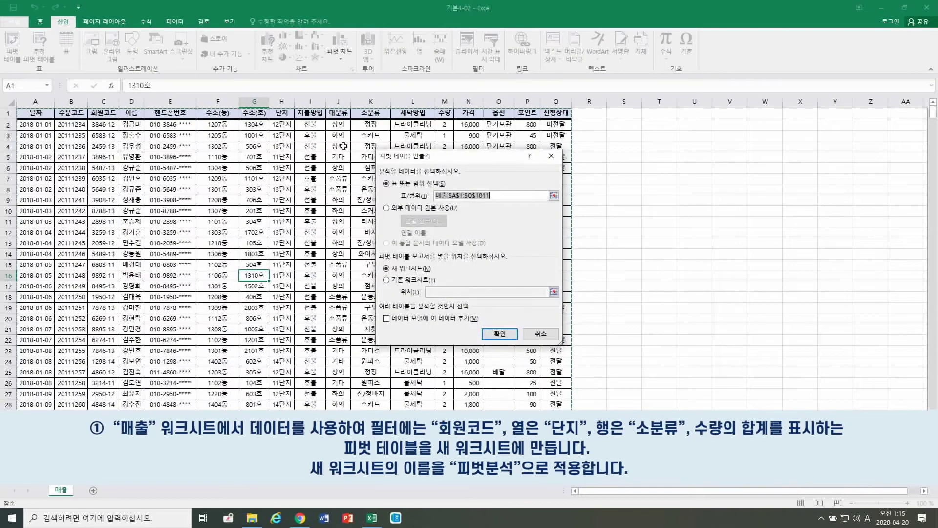
- Reselect 매출!$A$1:$Q$1011 as the source range and create the pivot table on a new worksheet
left_click_drag(433, 160, 484, 141)
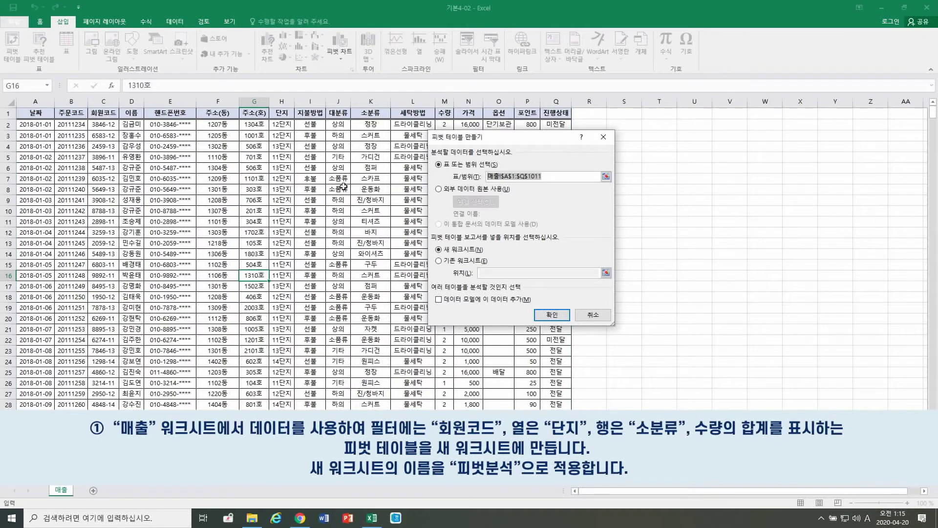
key("BackSpace")
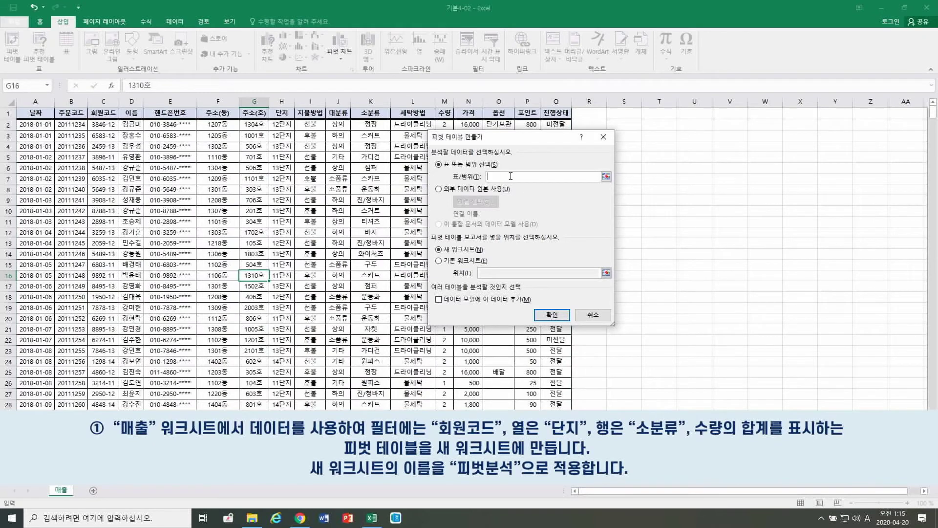
left_click_drag(35, 113, 440, 113)
left_click_drag(549, 113, 548, 113)
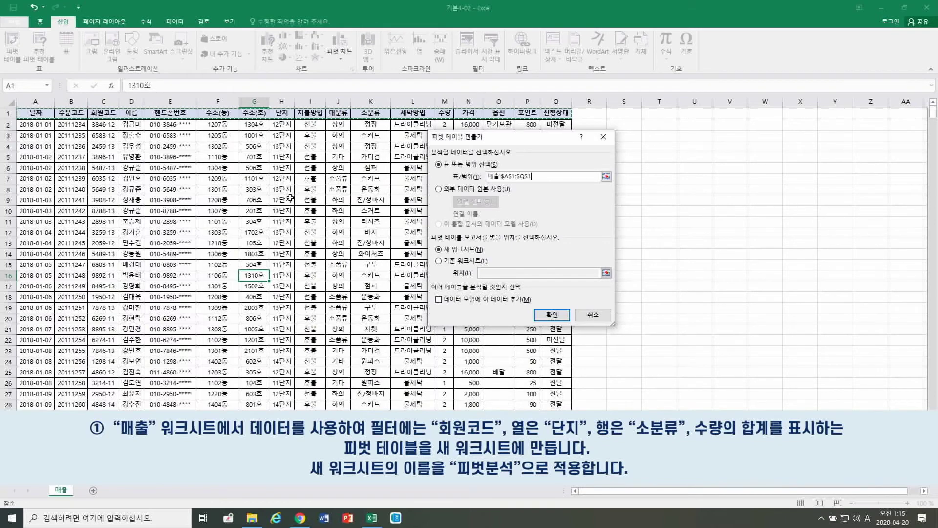
key("ctrl+shift+Down")
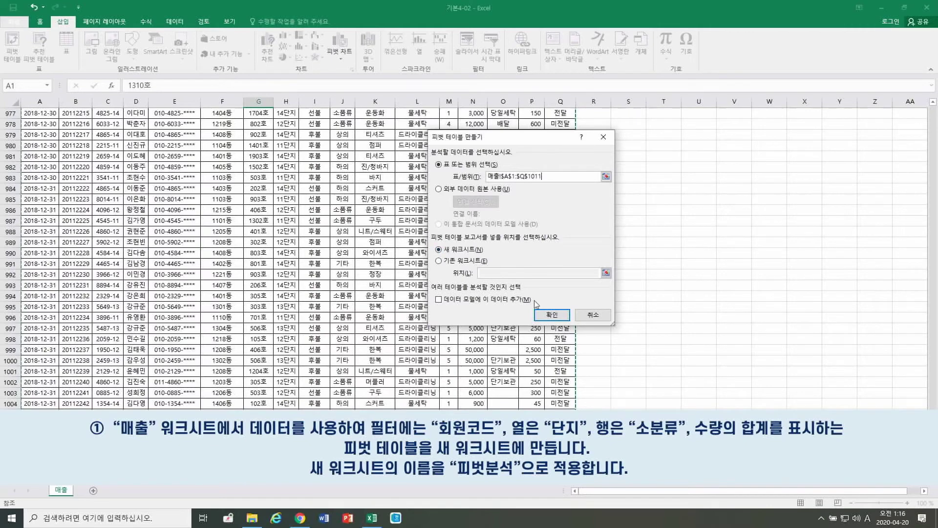
left_click(544, 313)
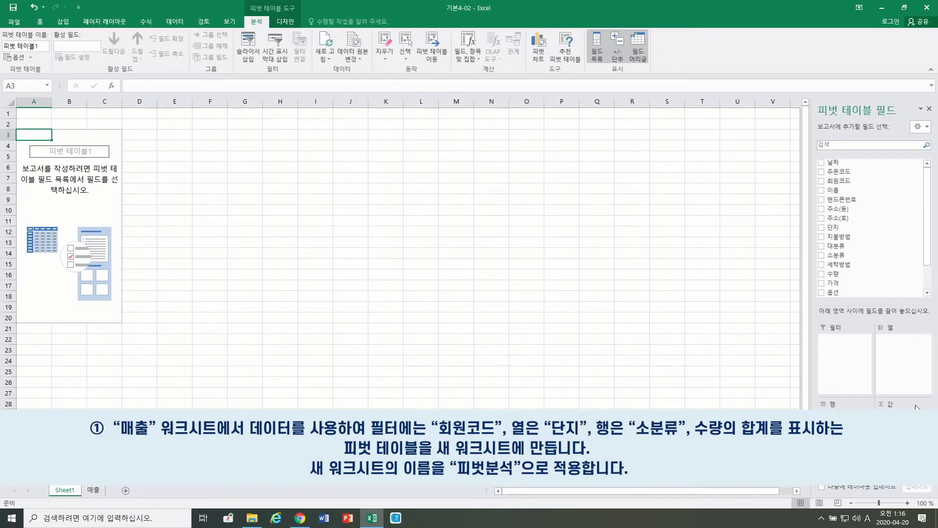
- Restore the workbook window from full screen and resize it so all four pivot field areas are visible
left_click(904, 7)
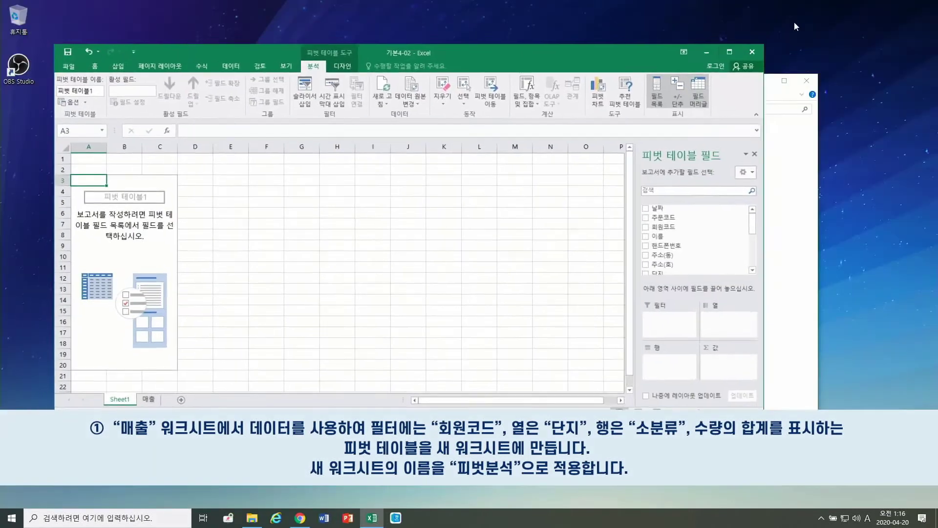
left_click_drag(574, 51, 517, 7)
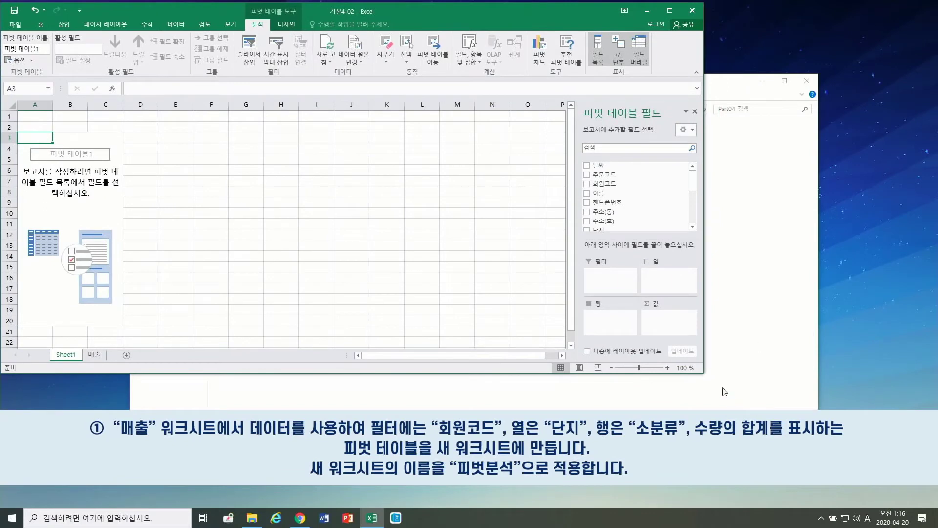
left_click_drag(701, 372, 927, 405)
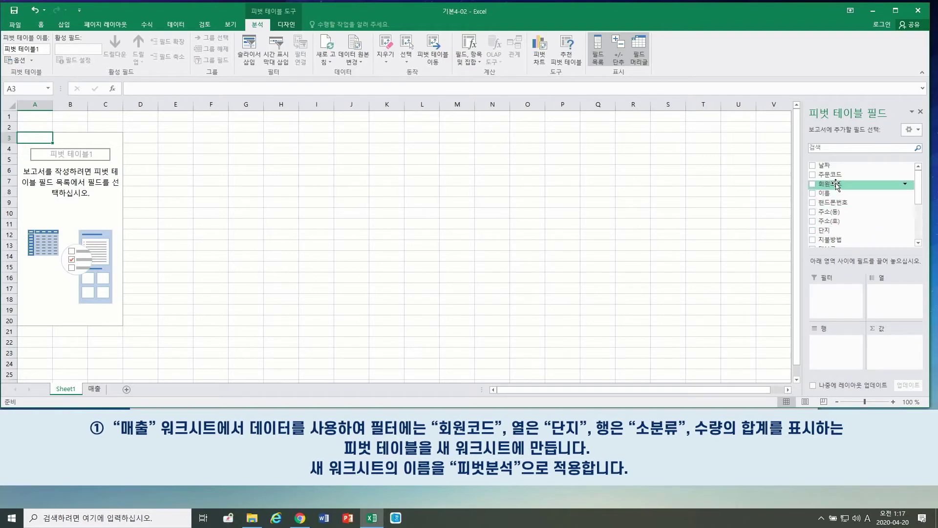
- Lay out the pivot table with 회원코드 as filter, 단지 as columns, 소분류 as rows and 수량 as values
left_click_drag(827, 186, 831, 302)
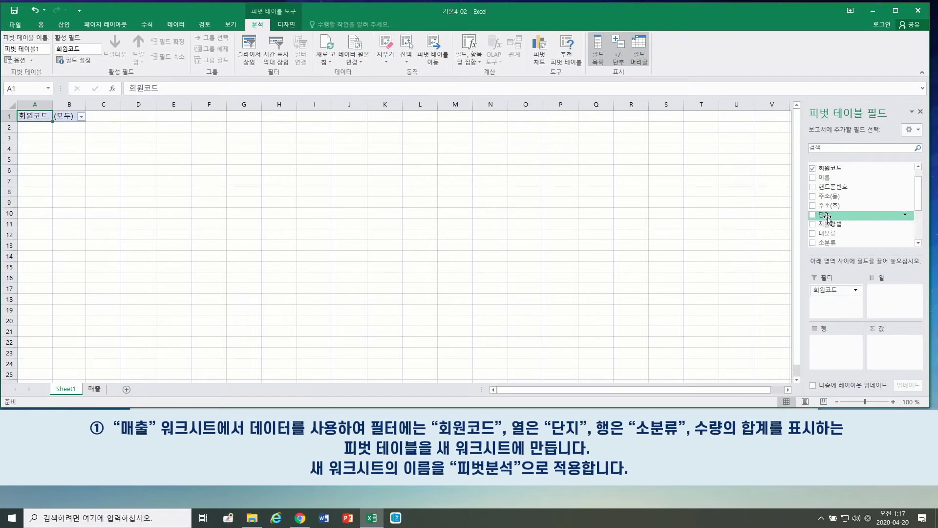
left_click_drag(828, 218, 888, 293)
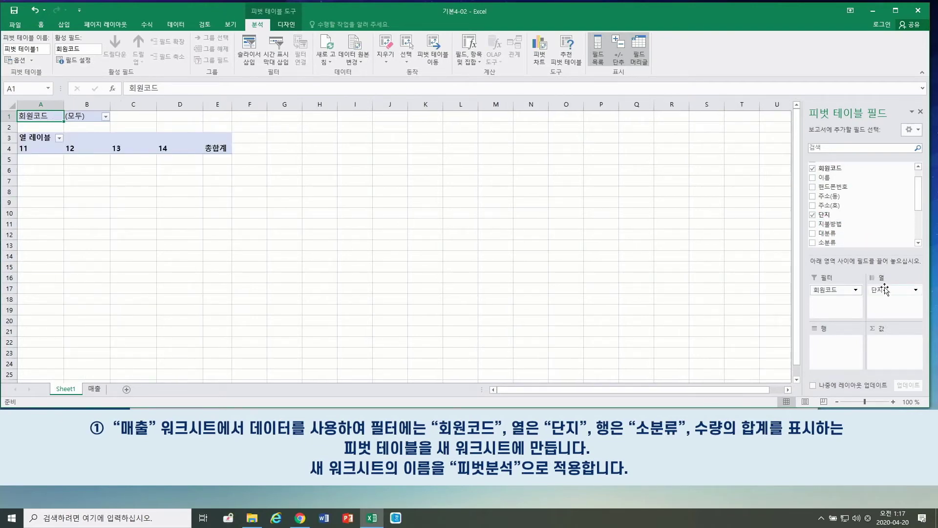
left_click_drag(829, 243, 837, 355)
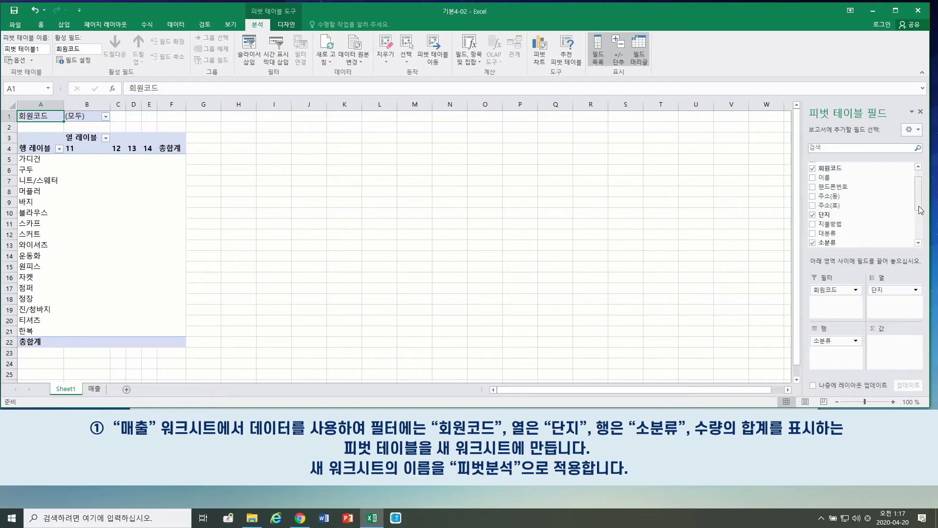
left_click_drag(919, 207, 919, 226)
left_click_drag(834, 216, 892, 355)
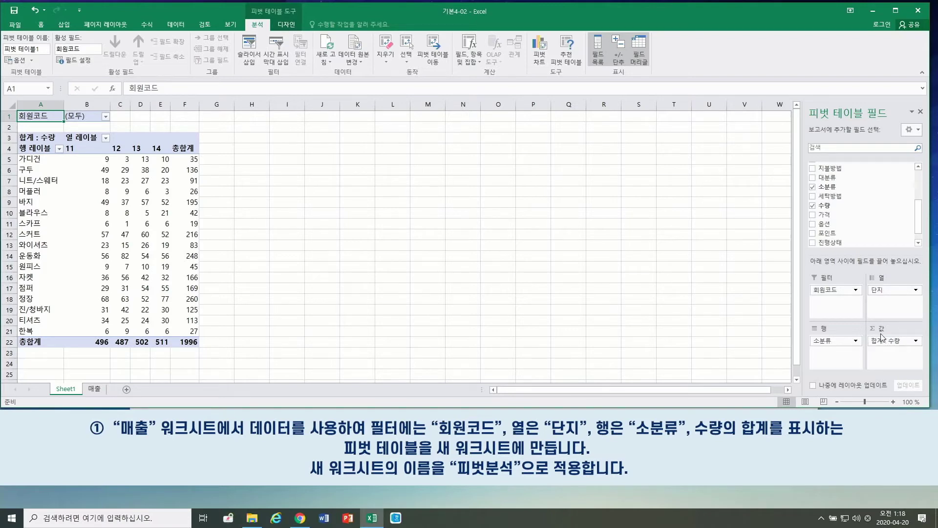
- Check in the value field settings that 수량 is summarized by 합계, and accept the settings
left_click(882, 342)
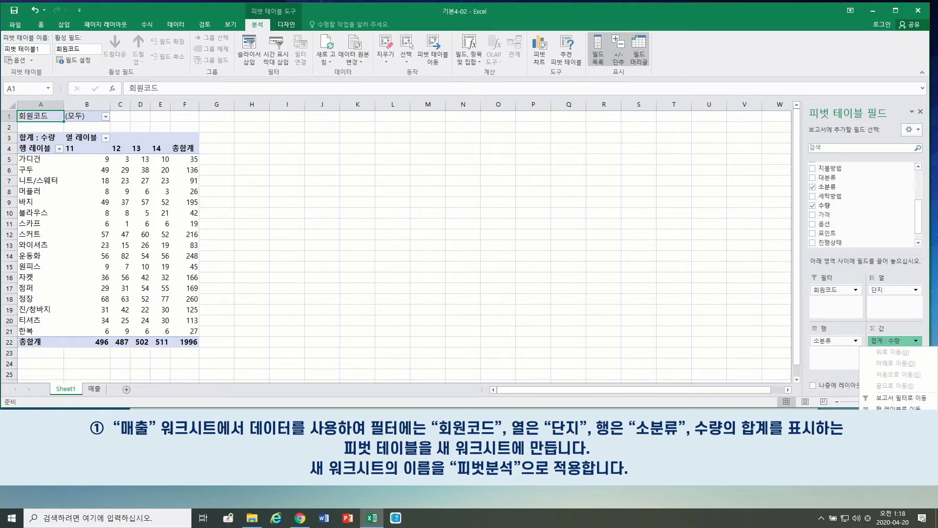
left_click(899, 457)
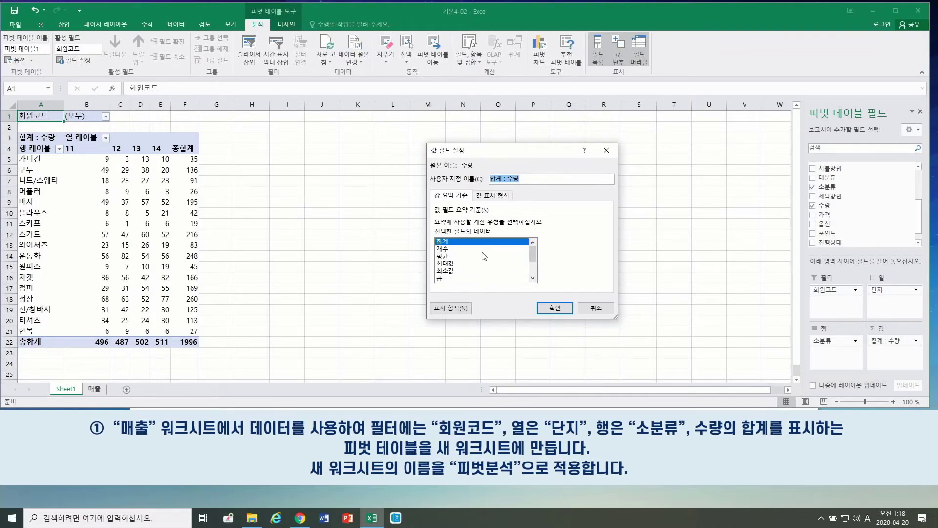
left_click(551, 308)
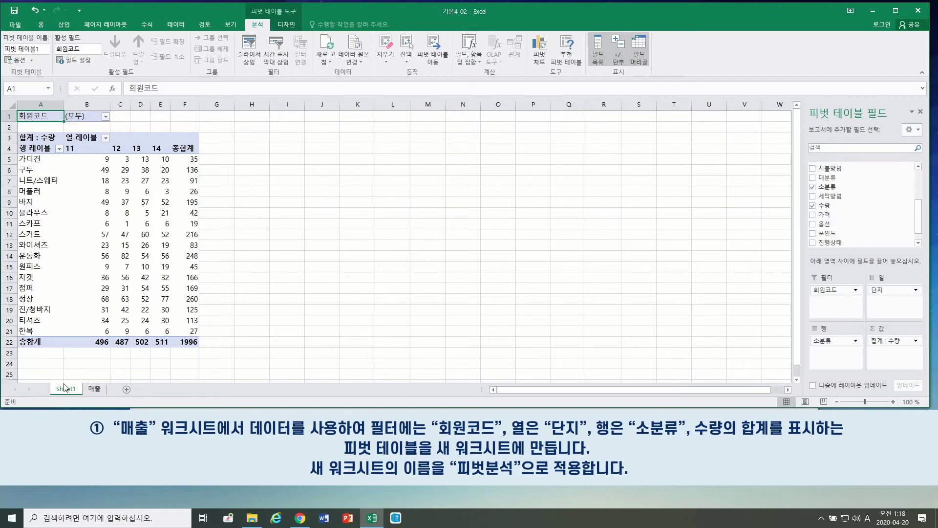
- Rename the new pivot table worksheet as 피벗분석
left_click_drag(73, 389, 110, 381)
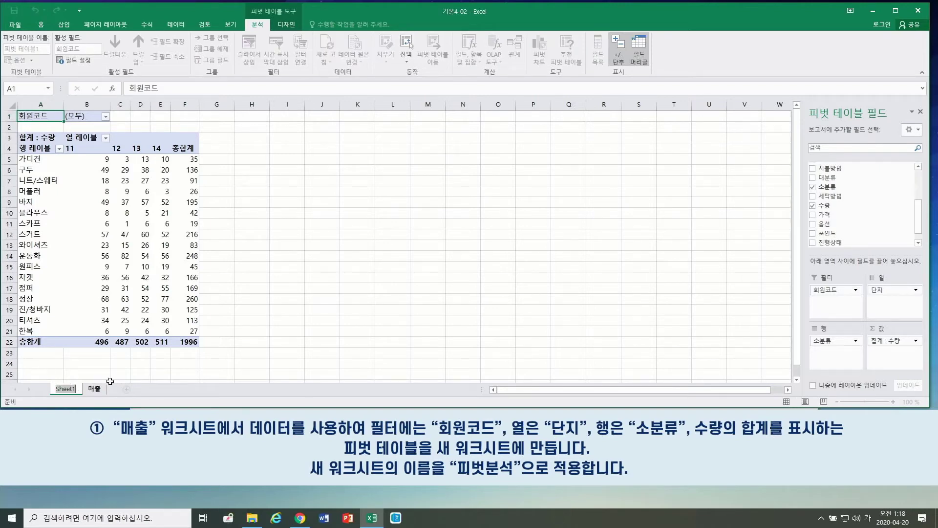
type("피벗분석")
key("Return")
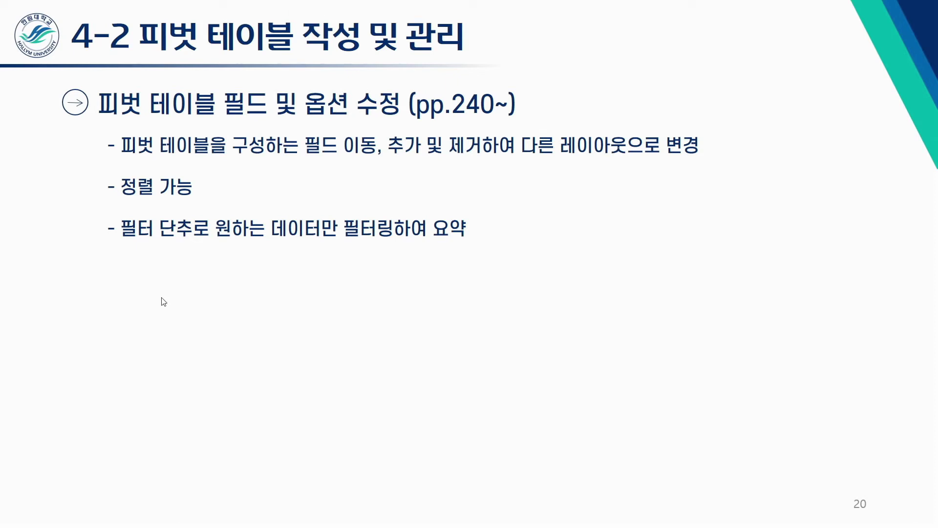
key("ctrl+p")
mouse_move(306, 158)
left_mouse_down()
mouse_move(417, 142)
mouse_move(476, 155)
mouse_move(681, 156)
mouse_move(671, 139)
mouse_move(563, 154)
mouse_move(660, 147)
left_mouse_up()
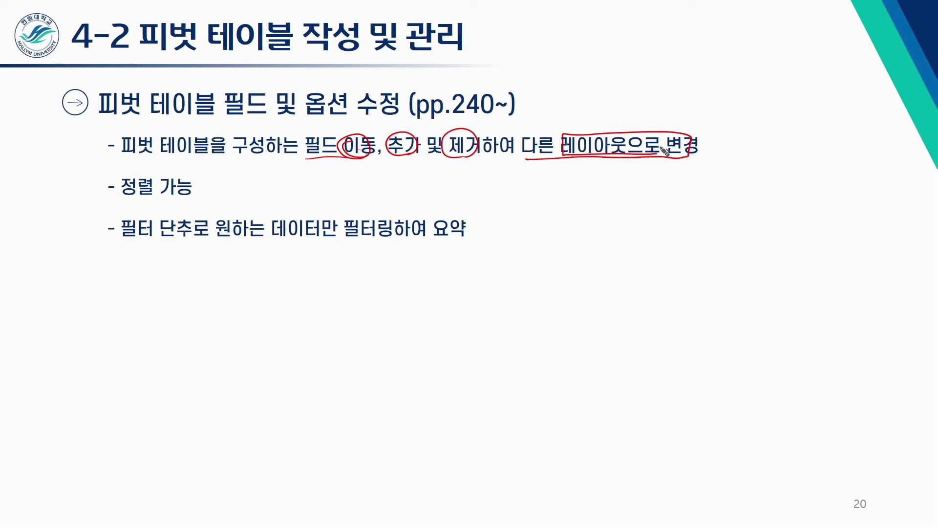
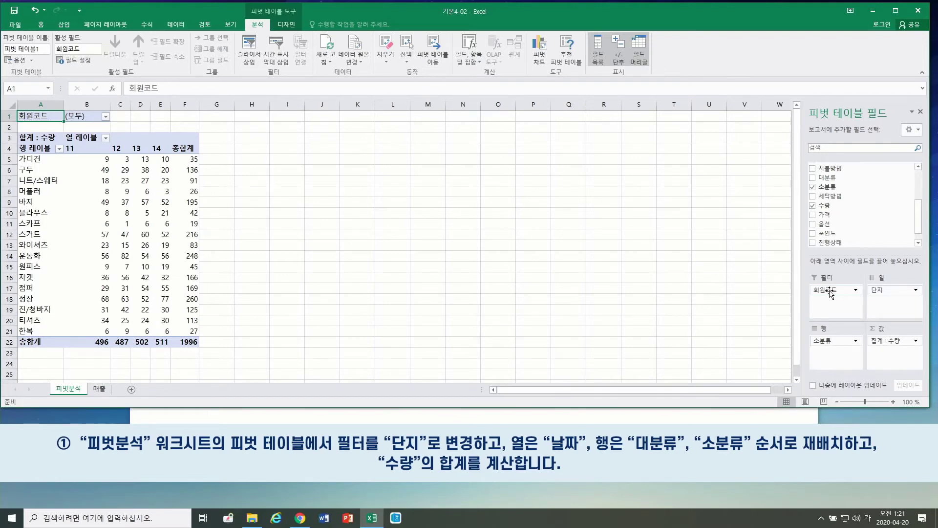
- Remove 회원코드 from the pivot table's filters and move 단지 from the columns to the filters
left_click_drag(830, 292, 660, 222)
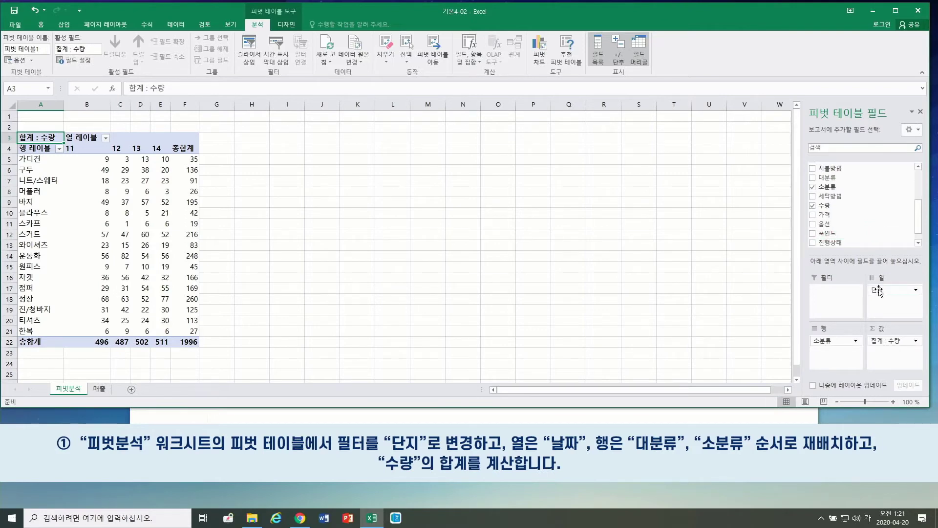
left_click_drag(878, 292, 835, 293)
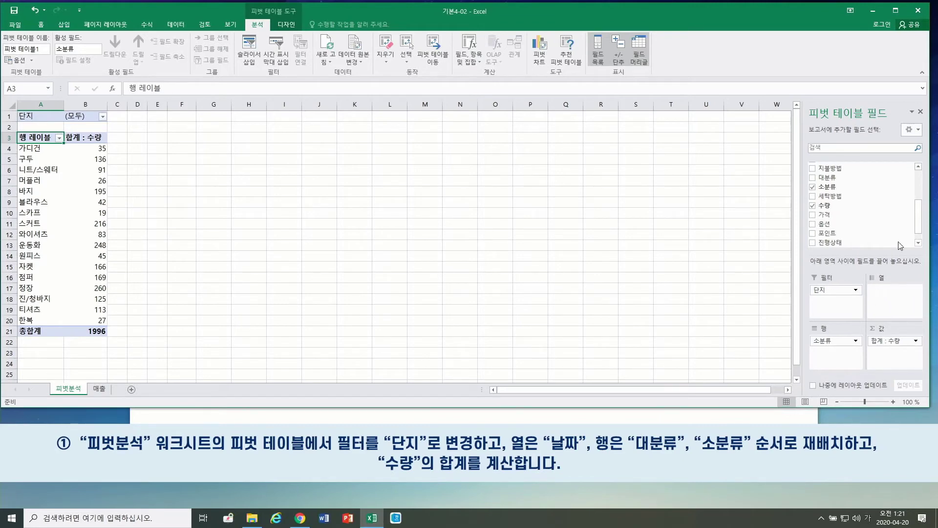
- Add 날짜 to the pivot table's columns and place 대분류 above 소분류 in the rows
scroll(918, 237, "down", 1)
scroll(919, 234, "up", 5)
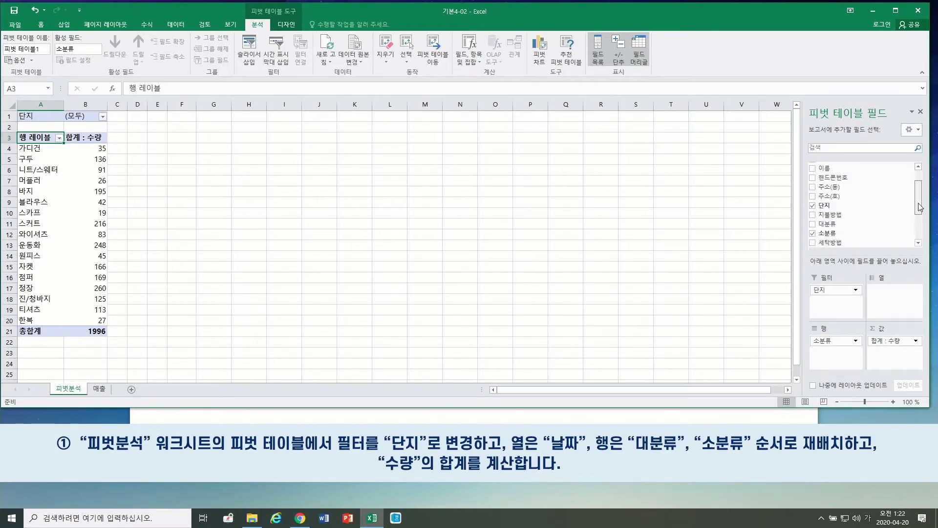
left_click_drag(833, 170, 872, 288)
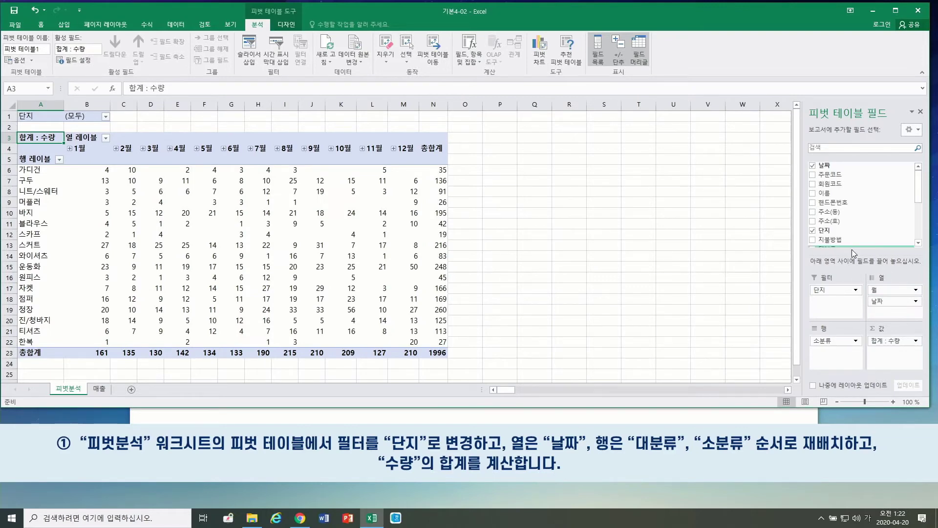
left_click_drag(919, 185, 918, 215)
left_click_drag(831, 186, 830, 342)
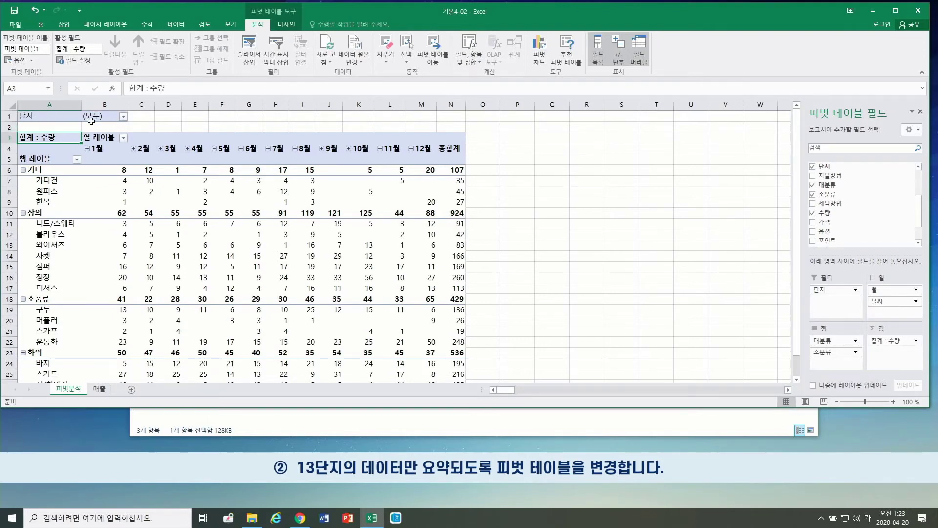
- Filter the pivot table's 단지 report filter to show only 13
left_click(124, 117)
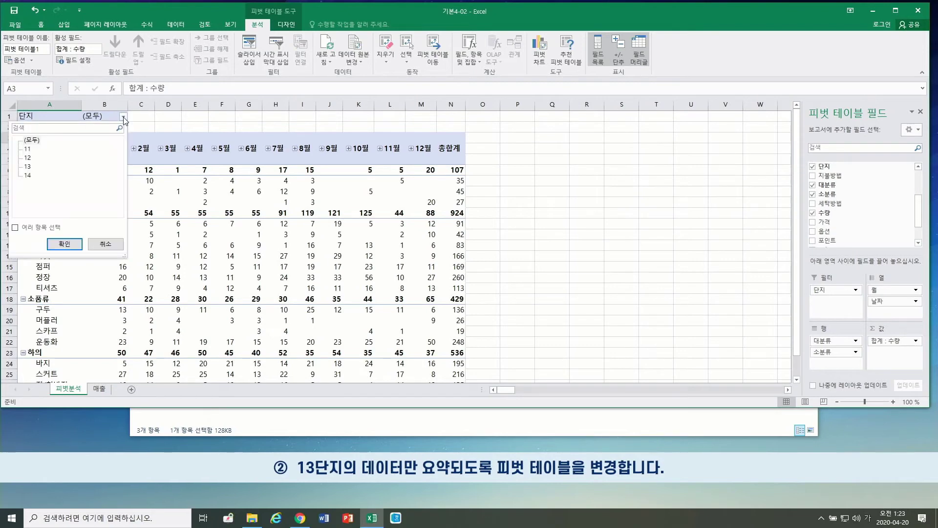
left_click(28, 167)
left_click(67, 243)
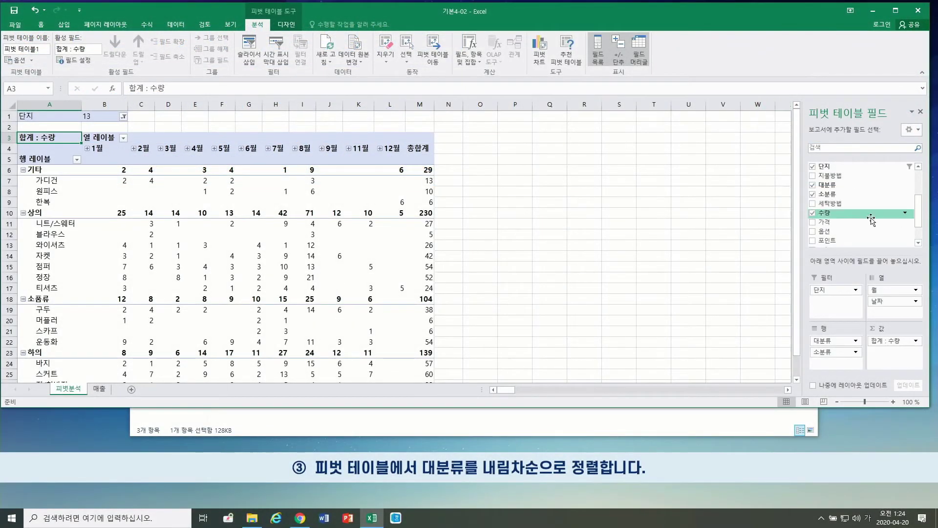
- Sort the pivot table's 대분류 row labels in descending text order
left_click_drag(519, 407, 519, 449)
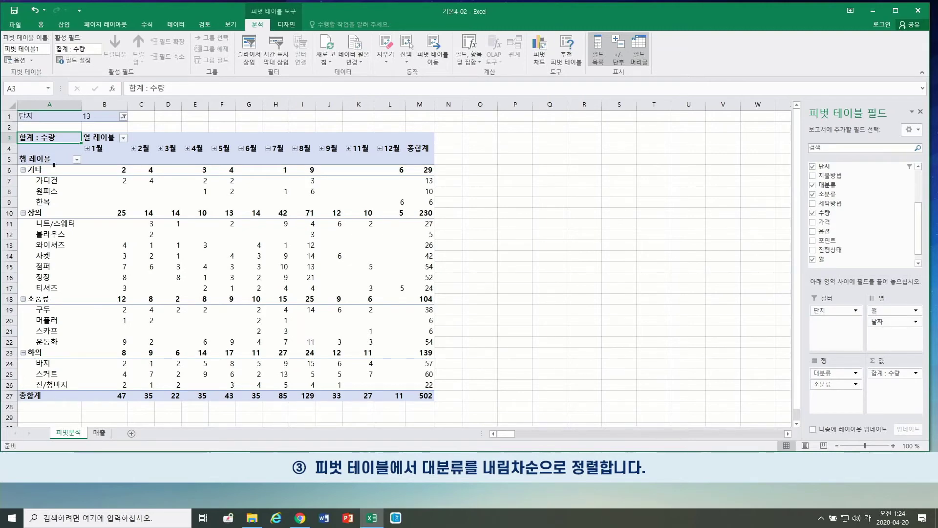
left_click(77, 160)
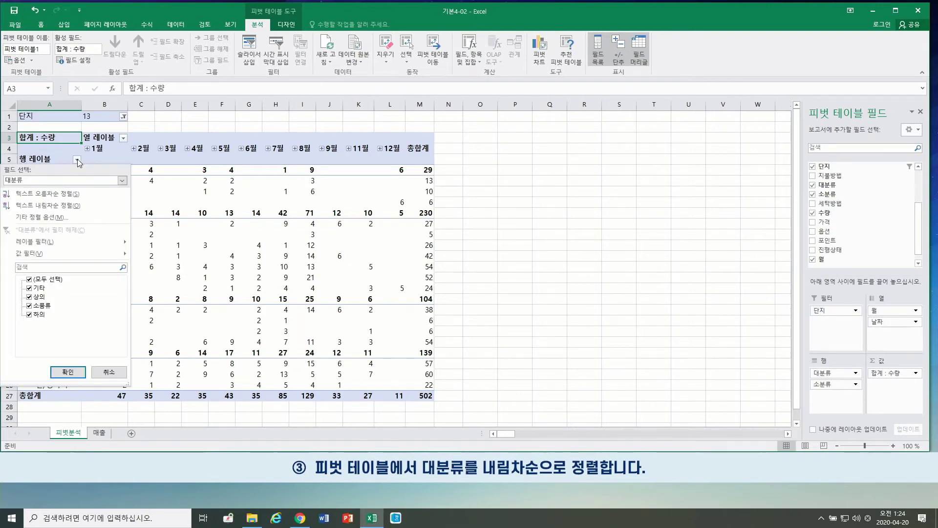
left_click(77, 161)
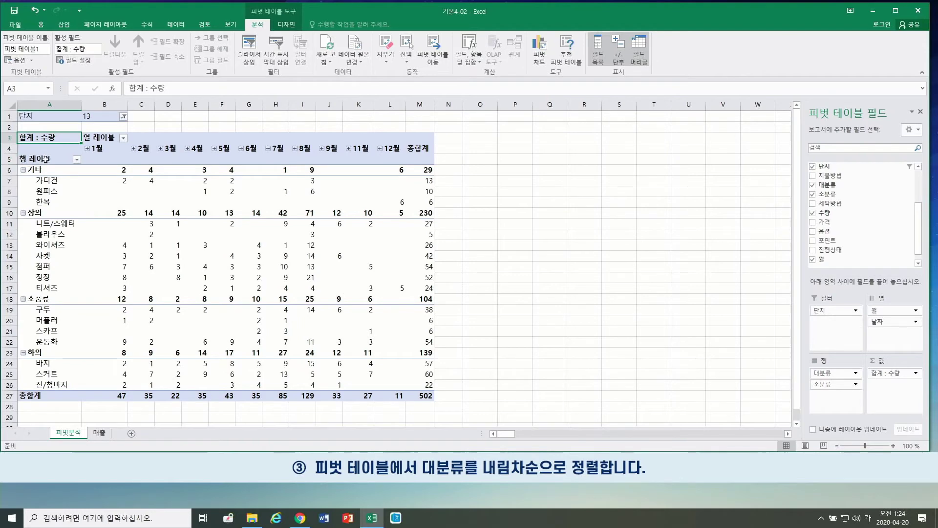
left_click(78, 161)
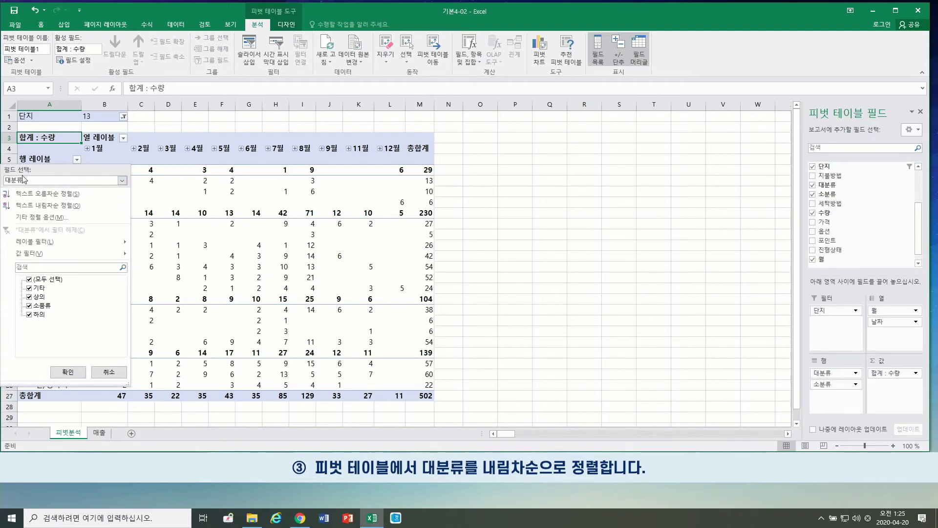
left_click(35, 161)
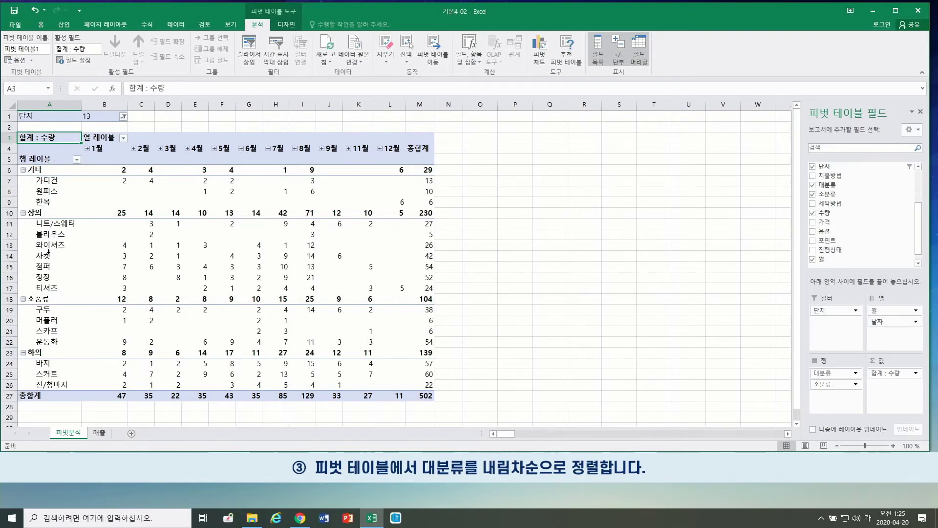
left_click(77, 160)
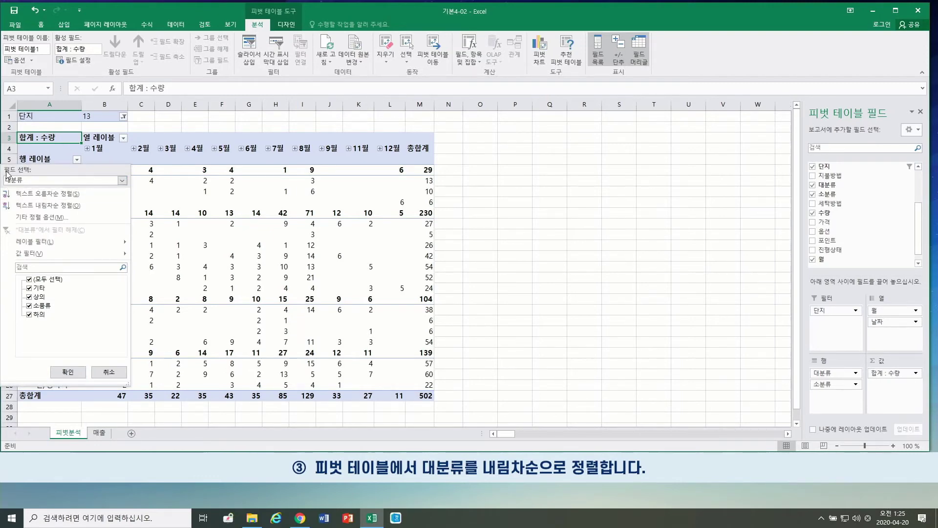
left_click(123, 181)
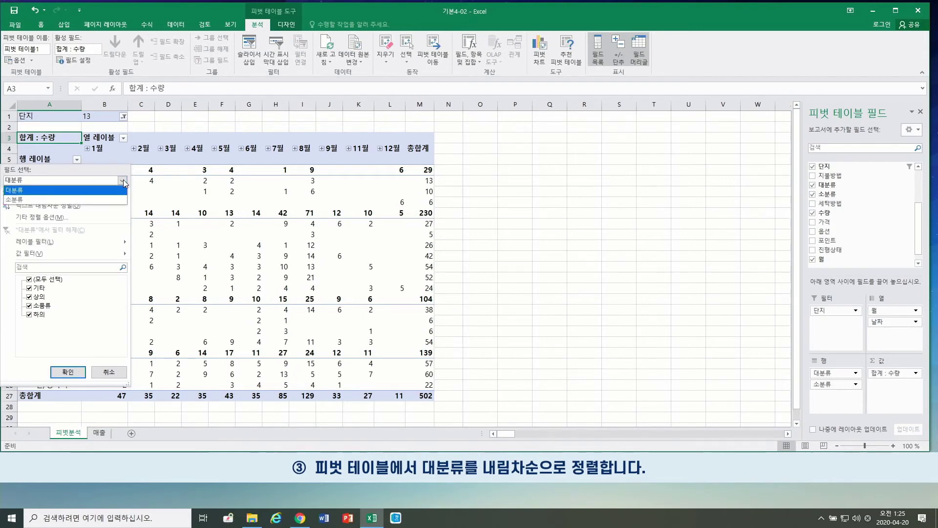
left_click(56, 192)
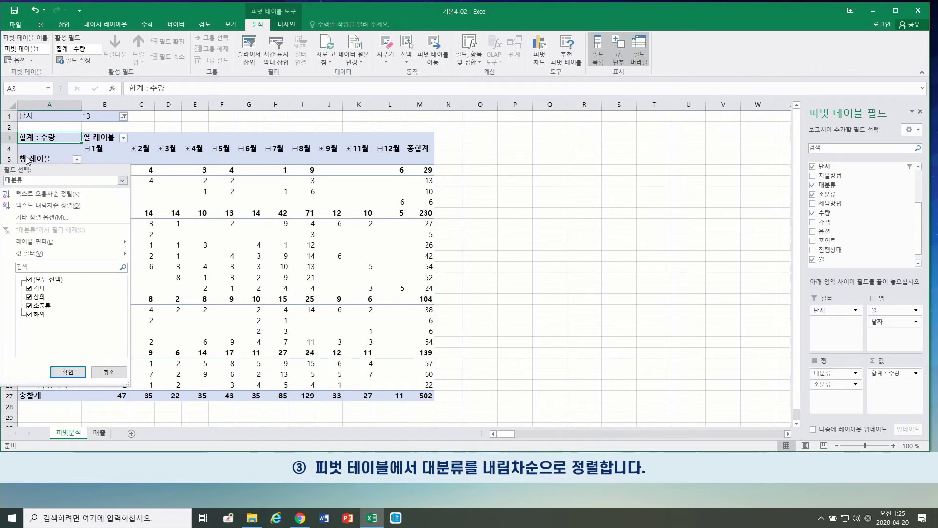
left_click(43, 209)
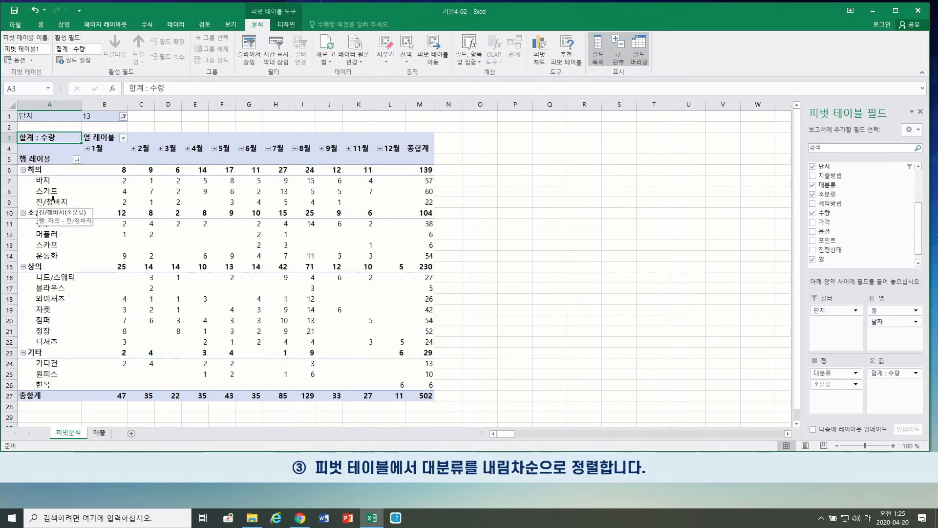
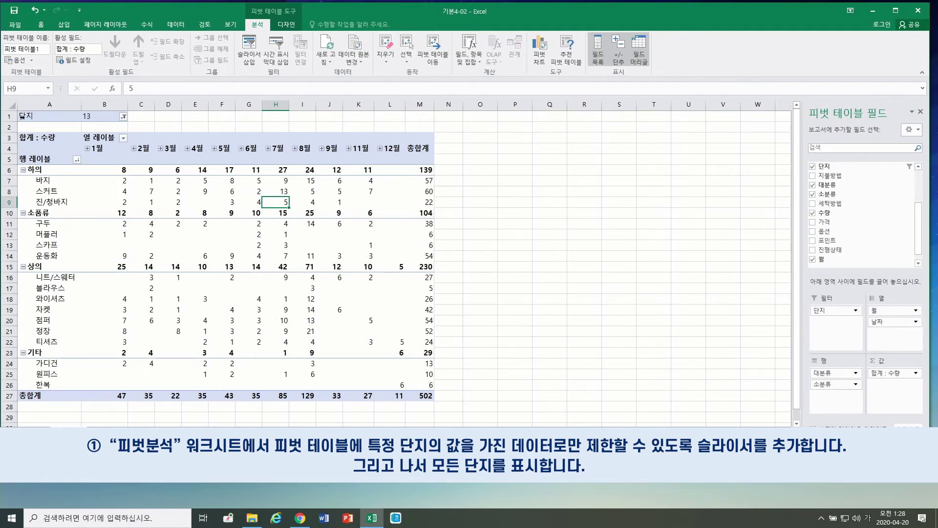
- Insert a slicer for the 단지 field of the pivot table
left_click(40, 117)
left_click(104, 118)
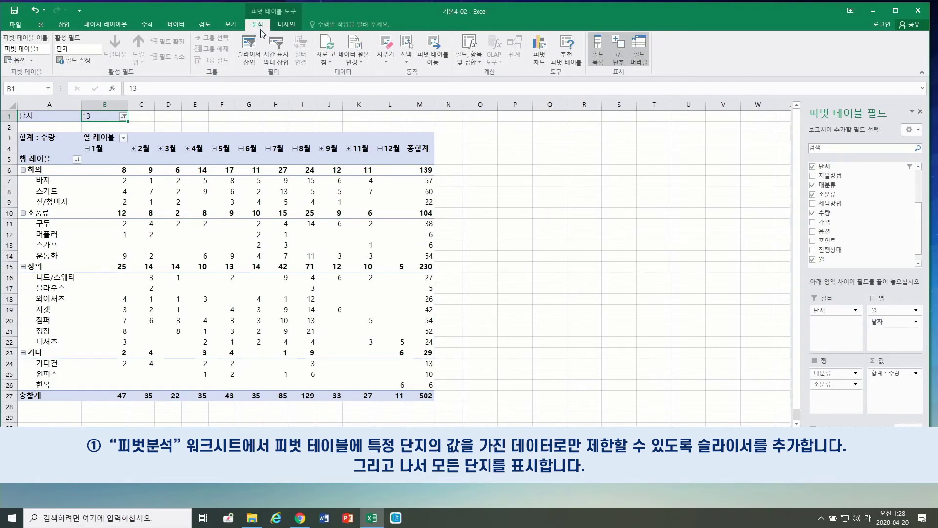
left_click(250, 58)
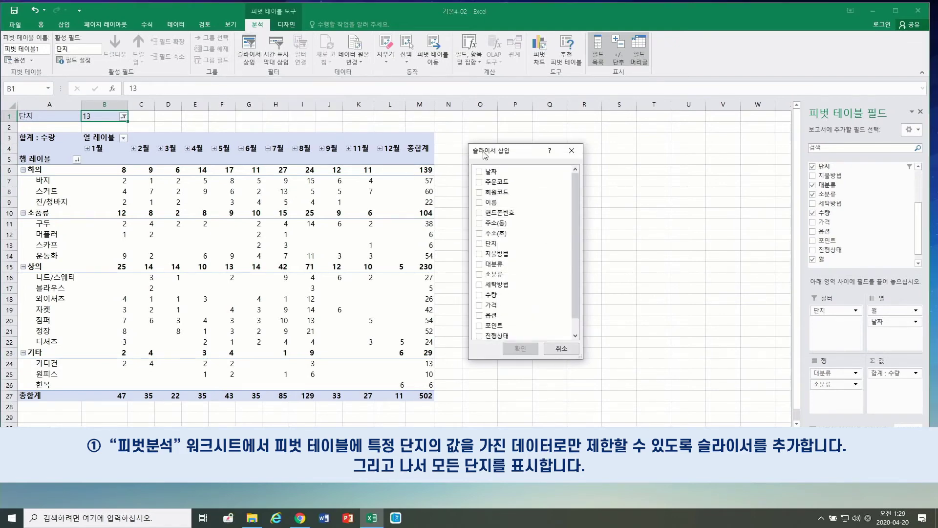
left_click_drag(485, 154, 431, 164)
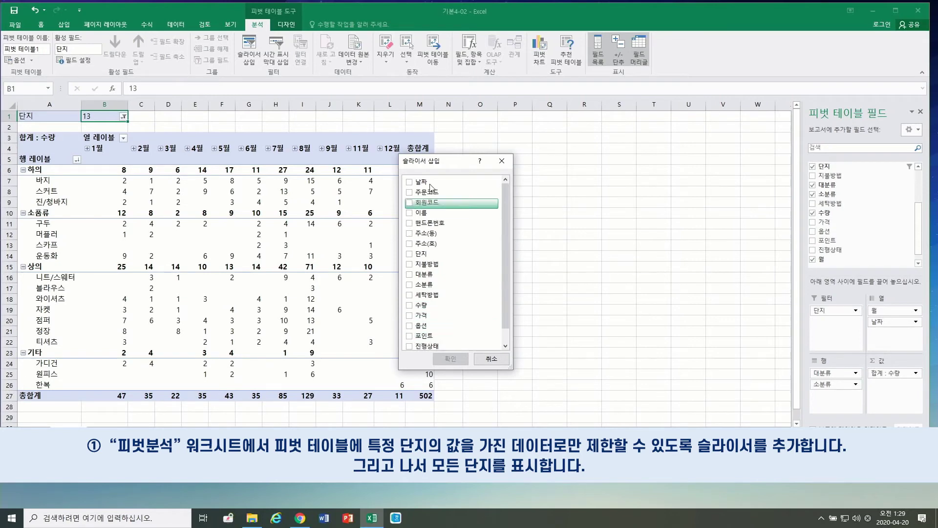
left_click(410, 254)
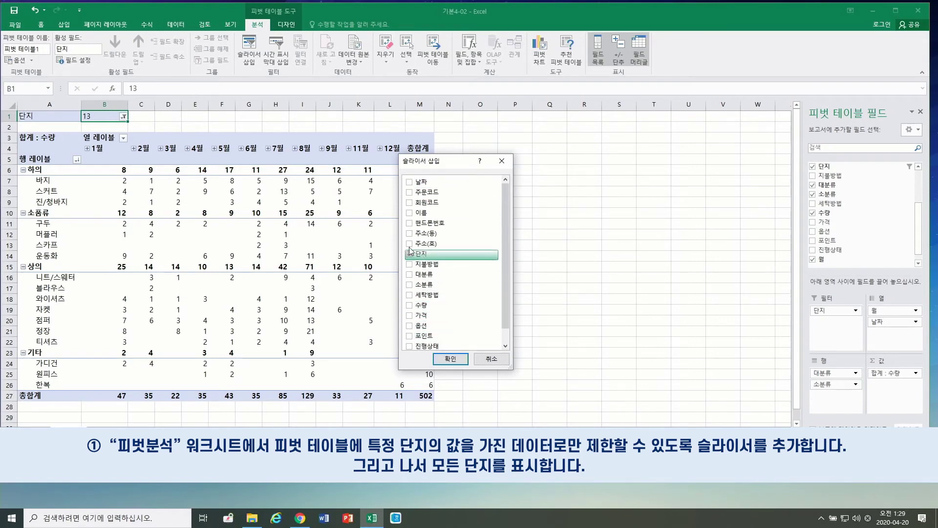
left_click(450, 359)
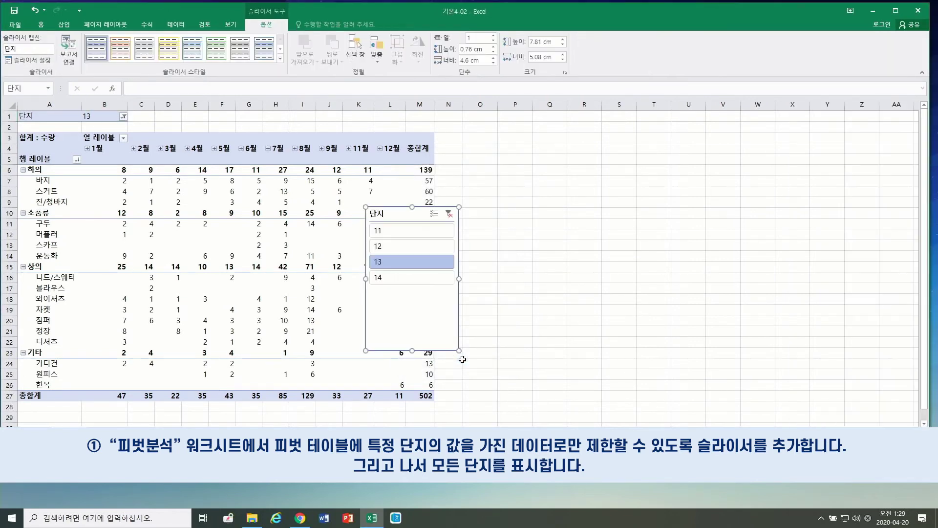
- Reposition the 단지 slicer over the last months of the pivot table and clear its filter to include all 단지
left_click_drag(393, 215, 355, 206)
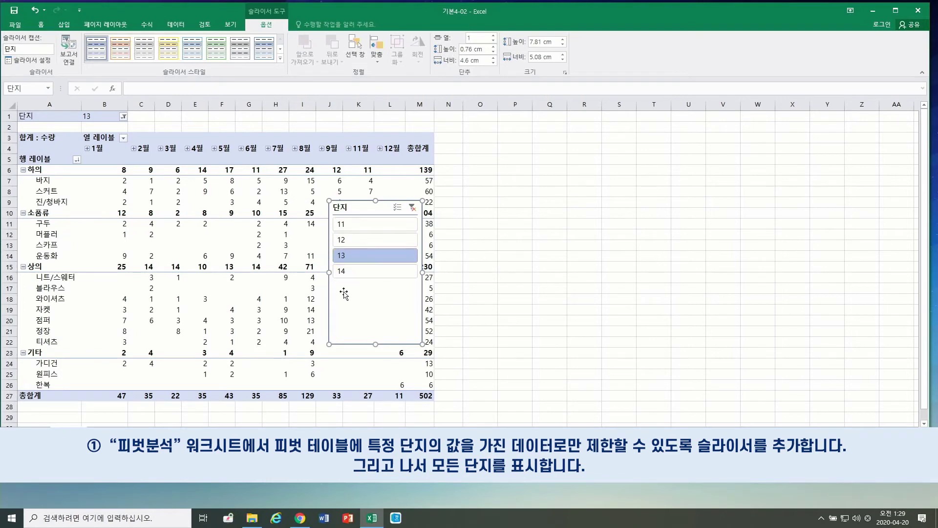
left_click_drag(353, 215, 353, 239)
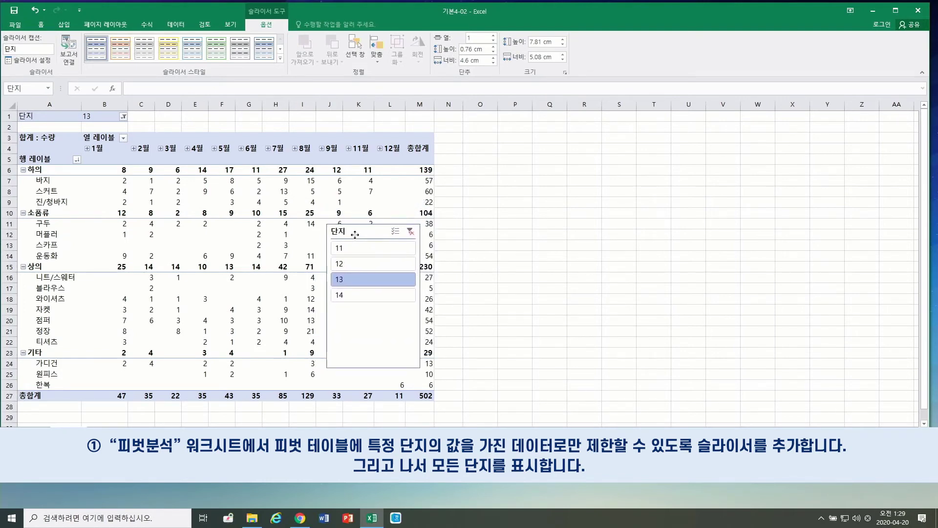
left_click(411, 232)
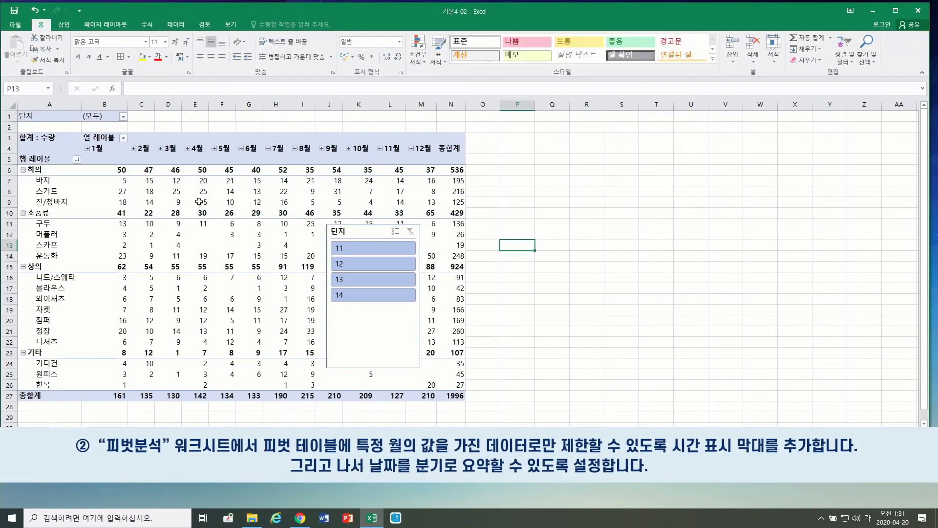
- Insert a timeline for the 날짜 field of the pivot table
left_click(199, 202)
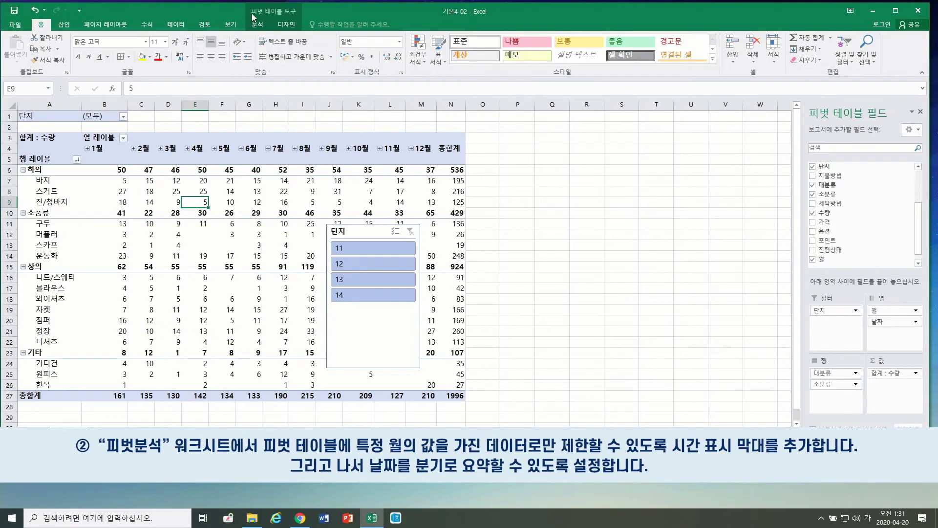
left_click(259, 24)
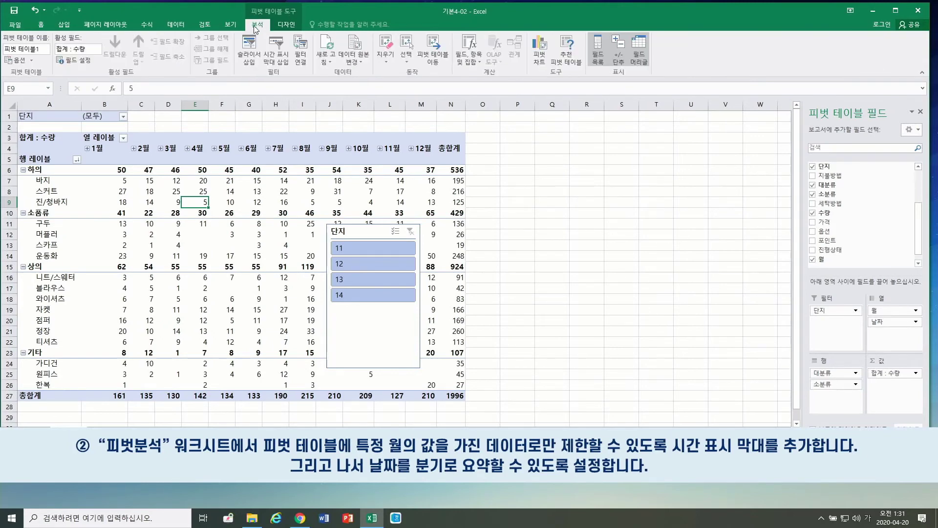
left_click(277, 58)
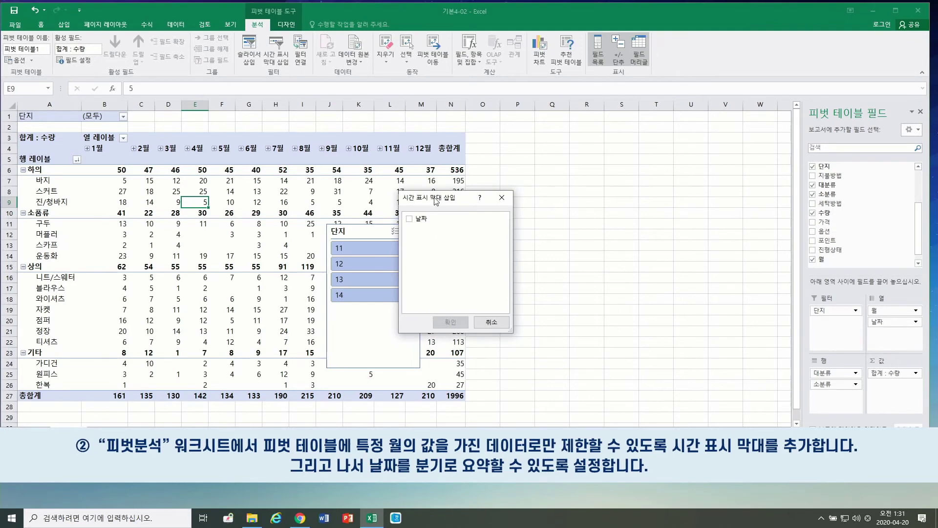
left_click_drag(437, 202, 402, 190)
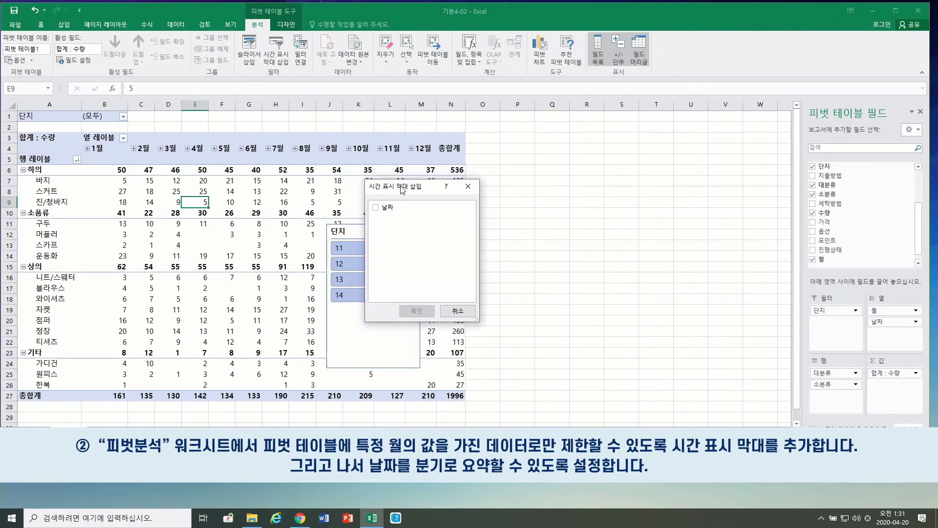
left_click(376, 207)
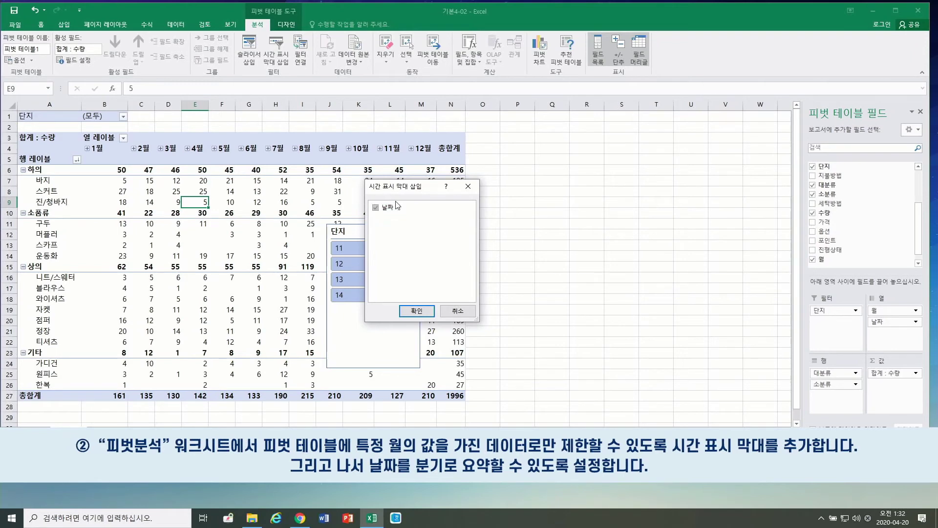
left_click(417, 311)
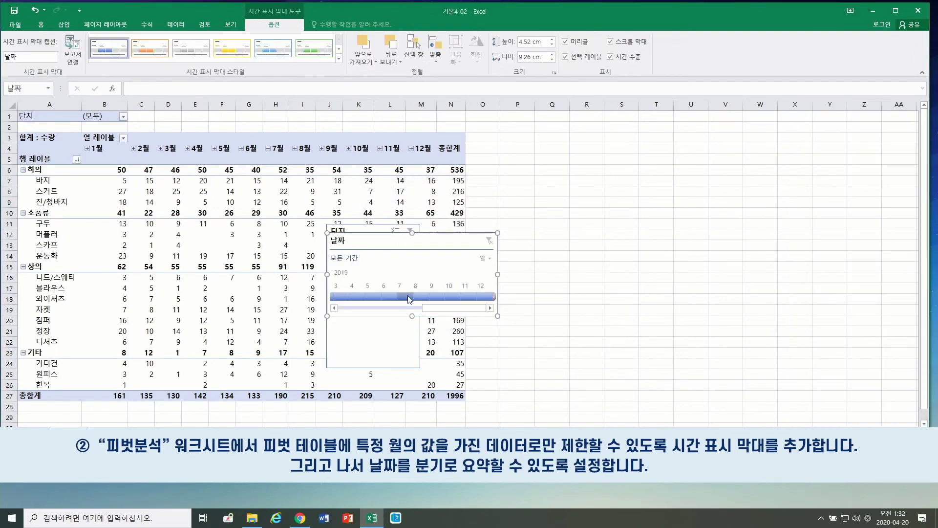
- Move the 날짜 timeline beside the 단지 slicer and set its time level to 분기
left_click_drag(421, 242, 242, 195)
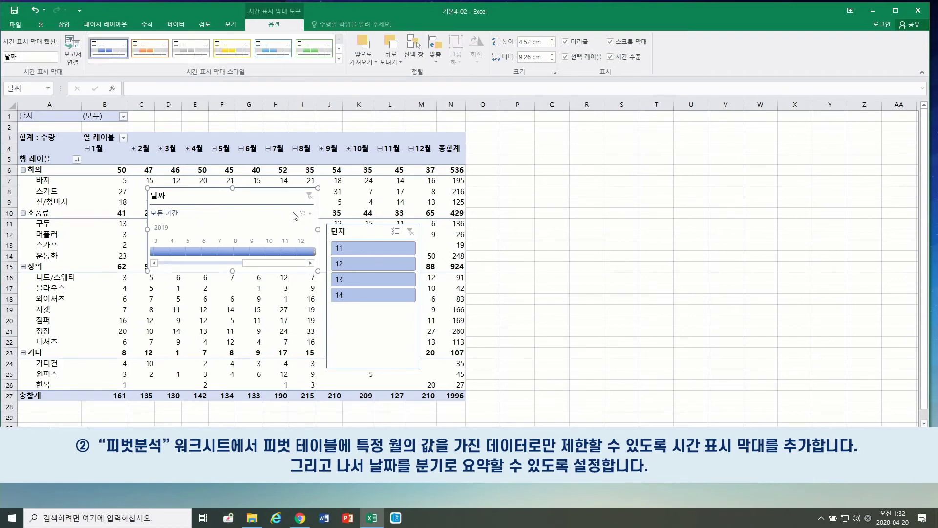
left_click(310, 214)
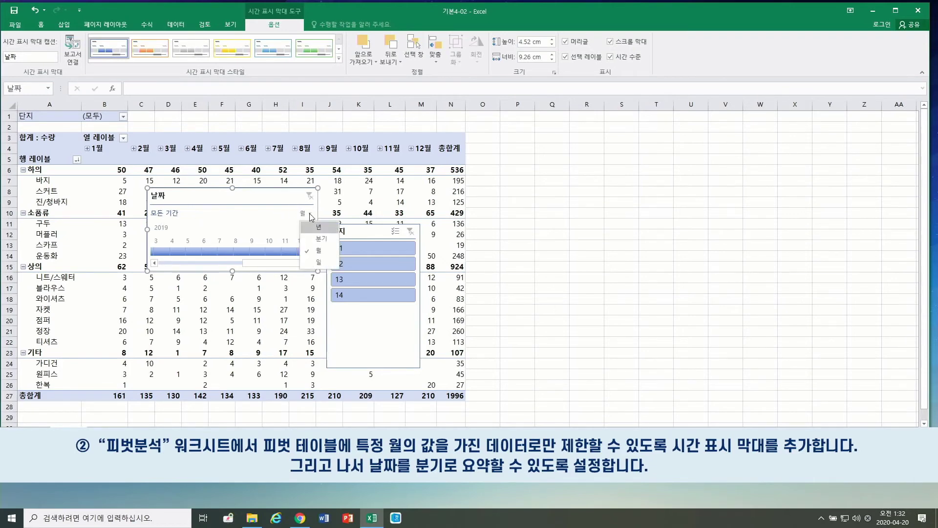
left_click(320, 239)
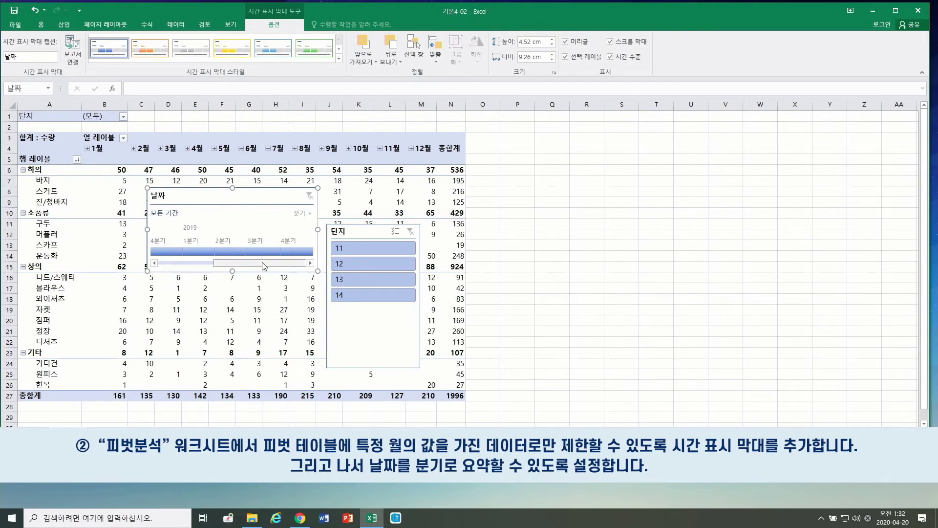
- Try the 날짜 timeline filter on 2018년 1분기 - 2019년 1분기, 2019년 2분기 - 4분기 and 2018년 4분기
left_click_drag(266, 267, 168, 268)
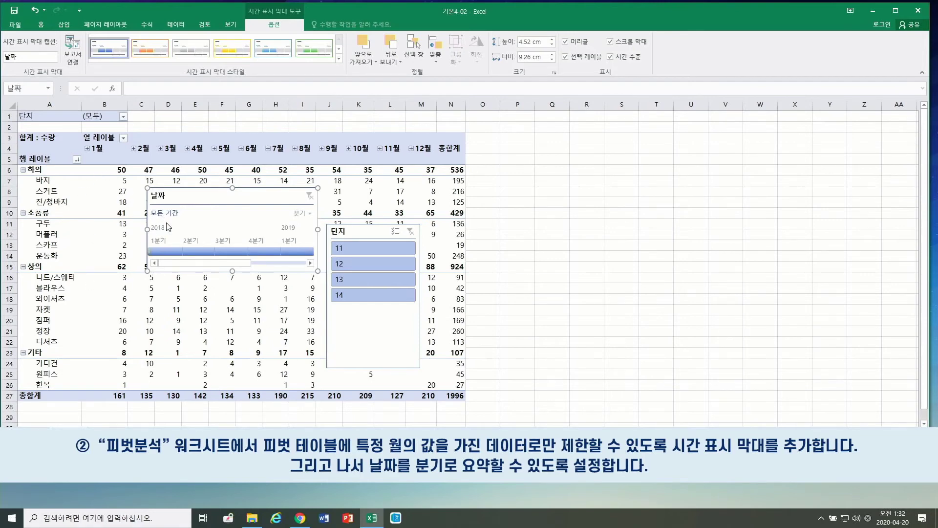
left_click_drag(167, 252, 331, 251)
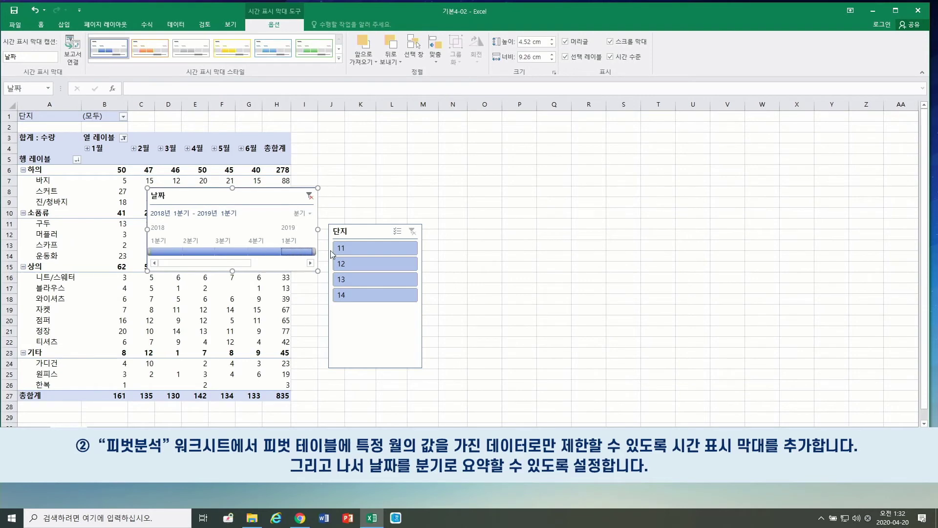
left_click_drag(248, 263, 303, 263)
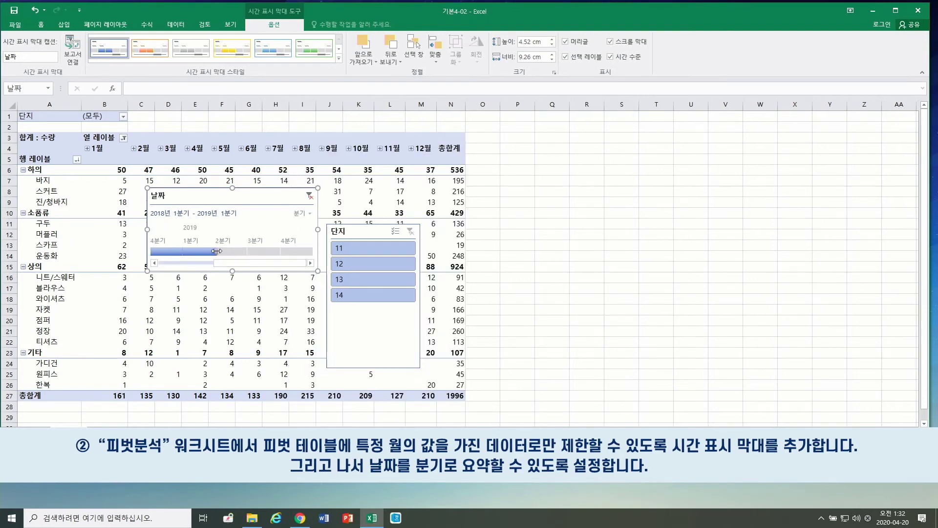
left_click_drag(217, 252, 291, 253)
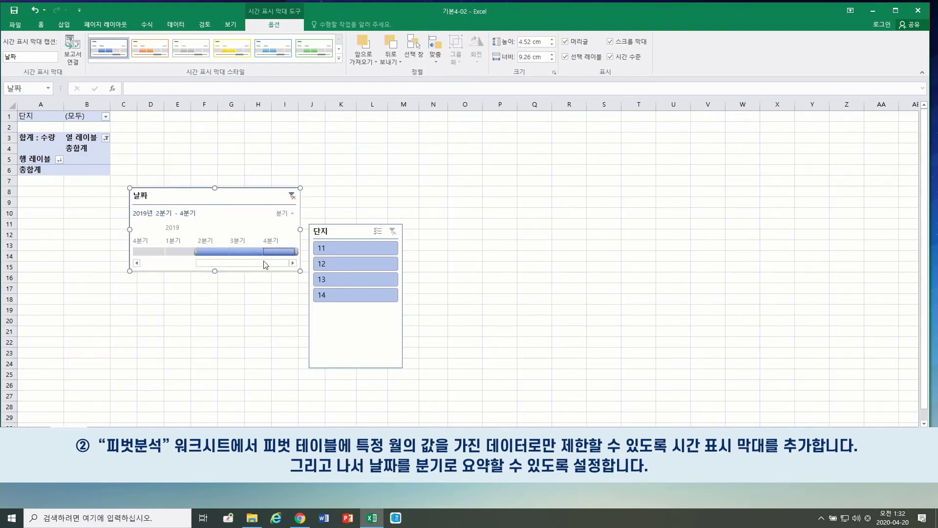
left_click(247, 252)
left_click_drag(226, 254, 165, 252)
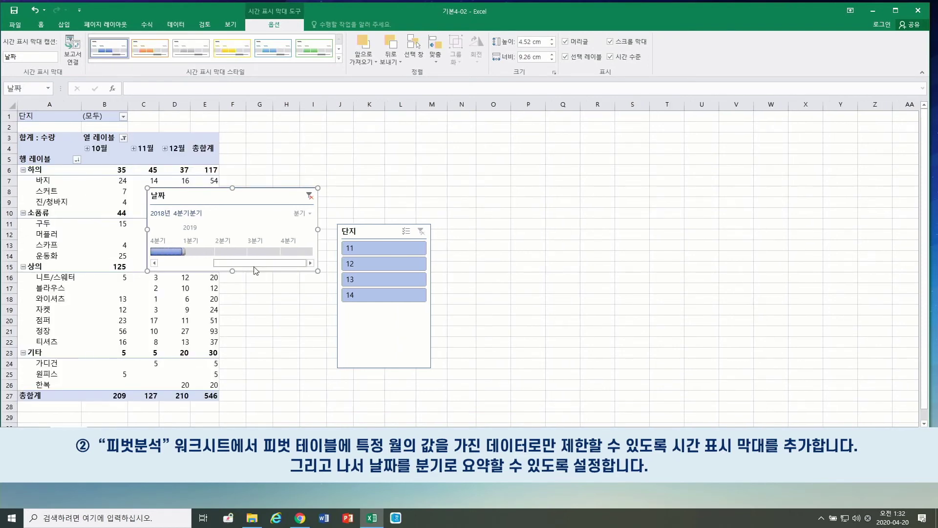
- Extend the 날짜 timeline selection from 2018년 1분기 across the following quarters
mouse_move(254, 264)
left_mouse_down()
mouse_move(171, 266)
mouse_move(195, 251)
mouse_move(260, 253)
left_mouse_up()
left_click(176, 252)
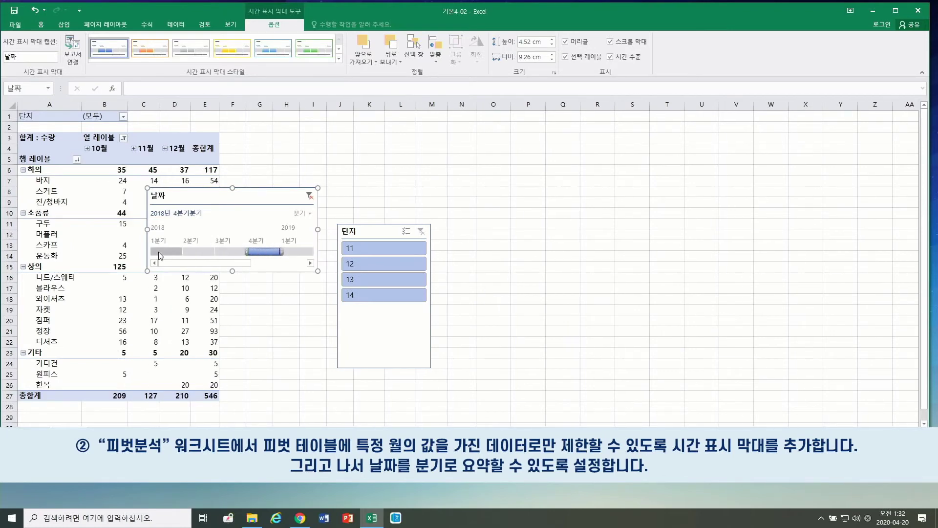
left_click_drag(159, 251, 328, 250)
left_click_drag(201, 264, 174, 274)
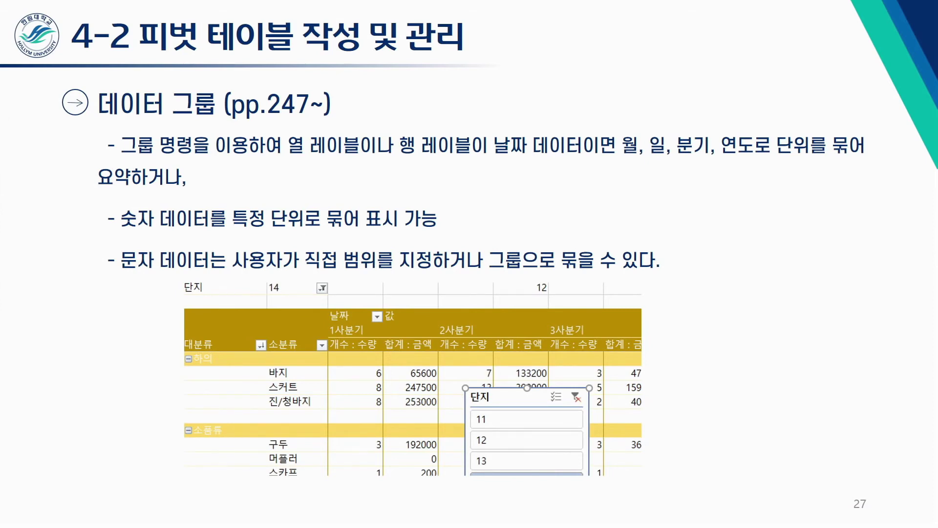
mouse_move(174, 129)
left_mouse_down()
mouse_move(172, 117)
mouse_move(219, 119)
mouse_move(176, 116)
left_mouse_up()
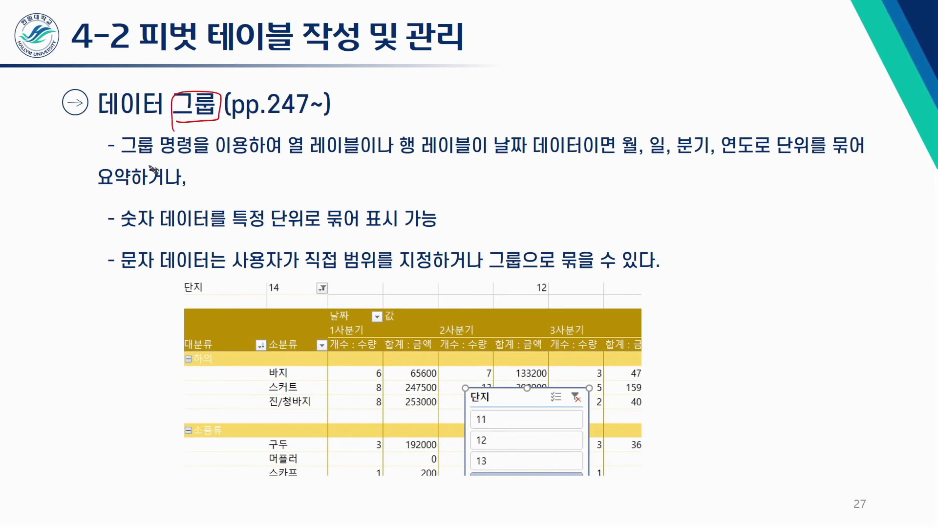
mouse_move(156, 157)
left_mouse_down()
mouse_move(154, 133)
mouse_move(205, 182)
mouse_move(231, 183)
mouse_move(233, 162)
left_mouse_up()
left_click(212, 173)
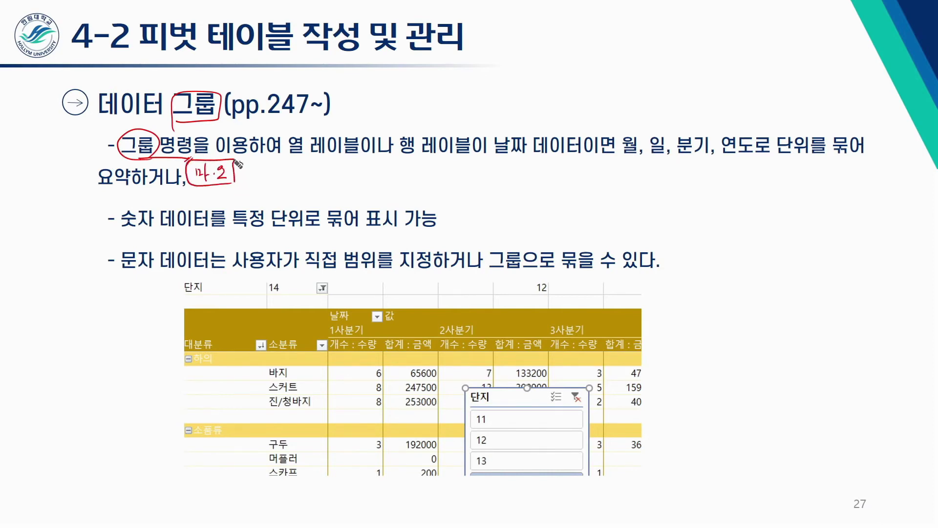
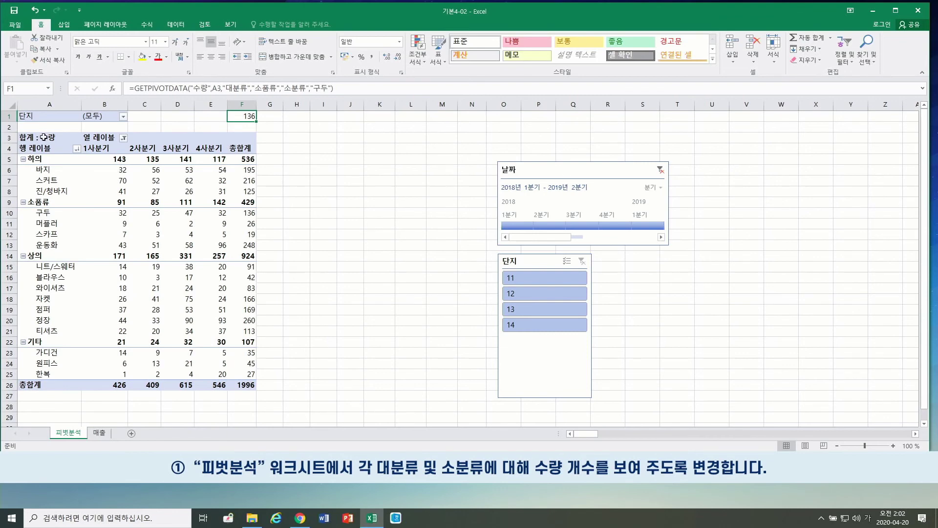
- Summarise the pivot table's 수량 values by 개수
left_click(44, 138)
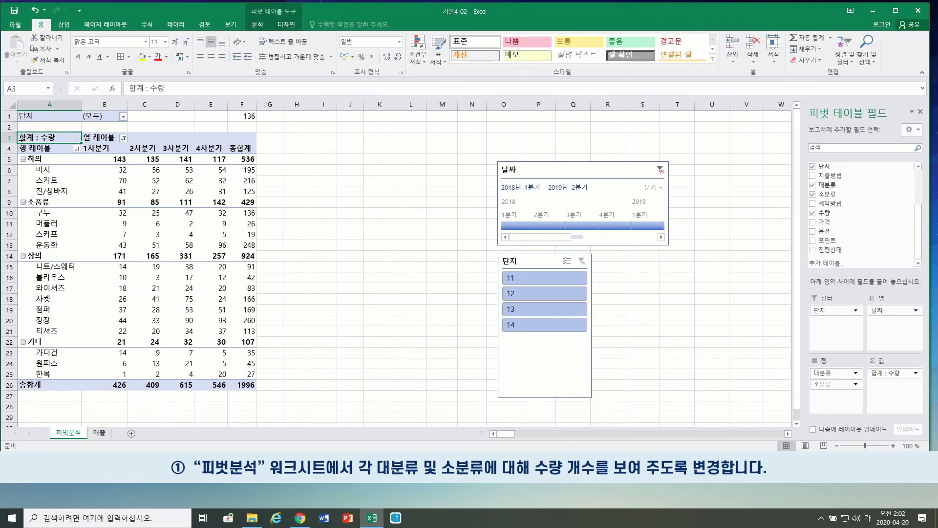
right_click(67, 138)
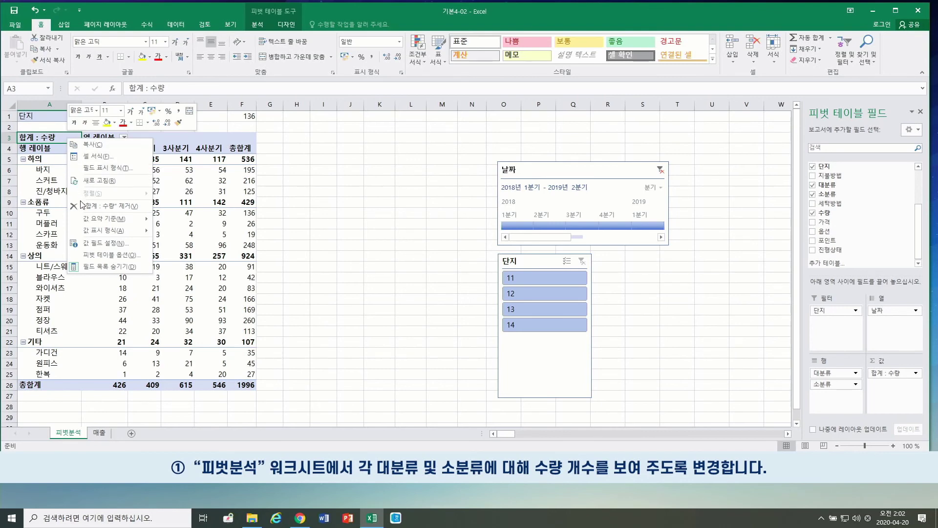
mouse_move(84, 219)
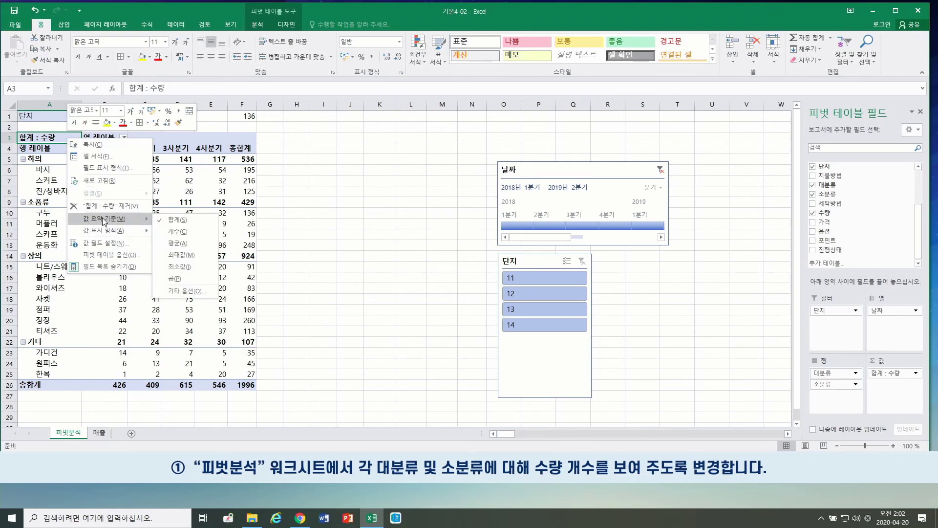
left_click(182, 237)
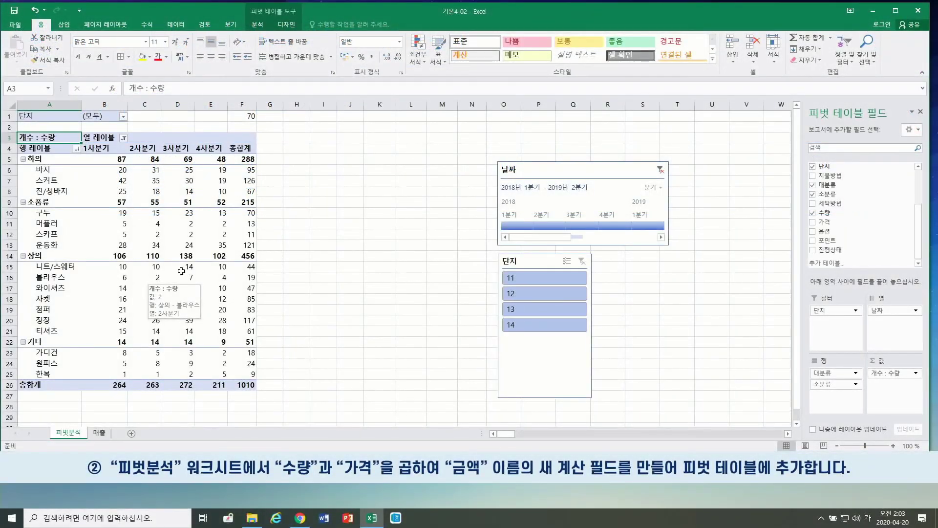
- Start a calculated field for the pivot table and name it 금액
left_click(209, 237)
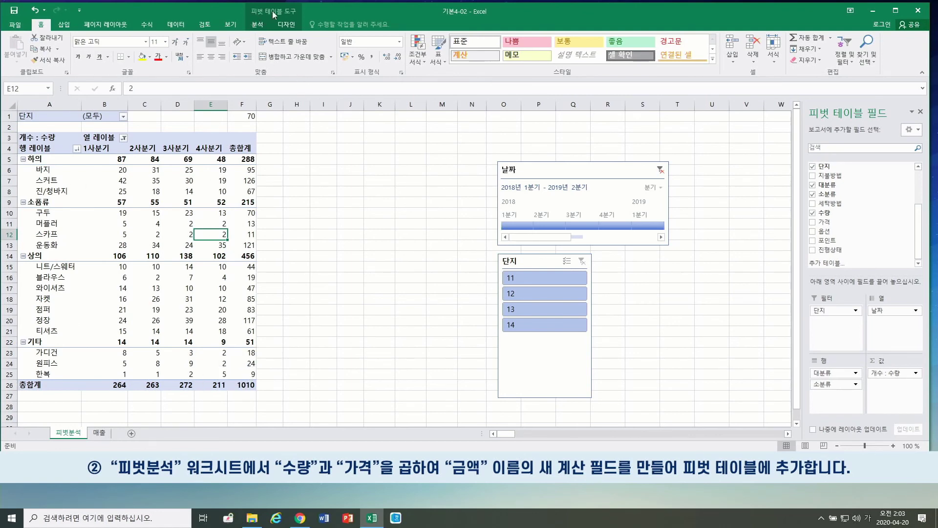
left_click(258, 25)
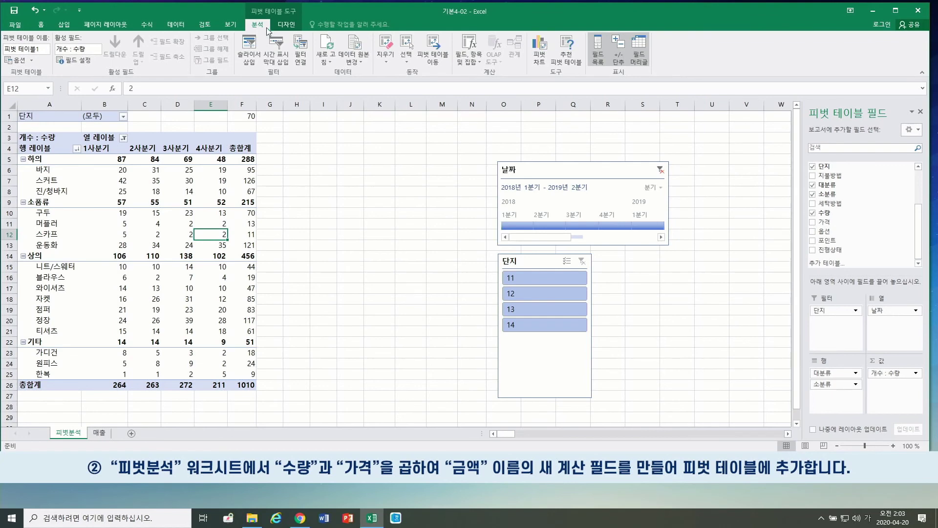
left_click(478, 60)
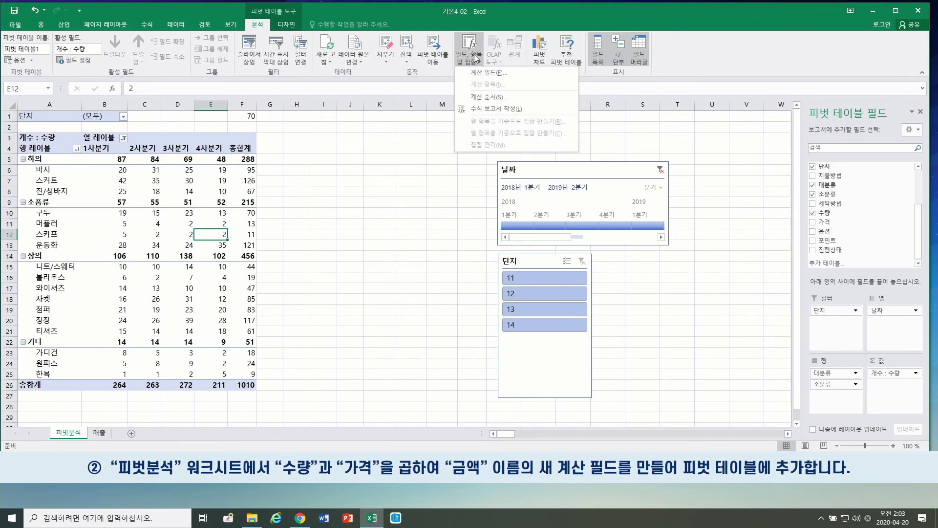
left_click(491, 73)
left_click_drag(420, 165, 400, 146)
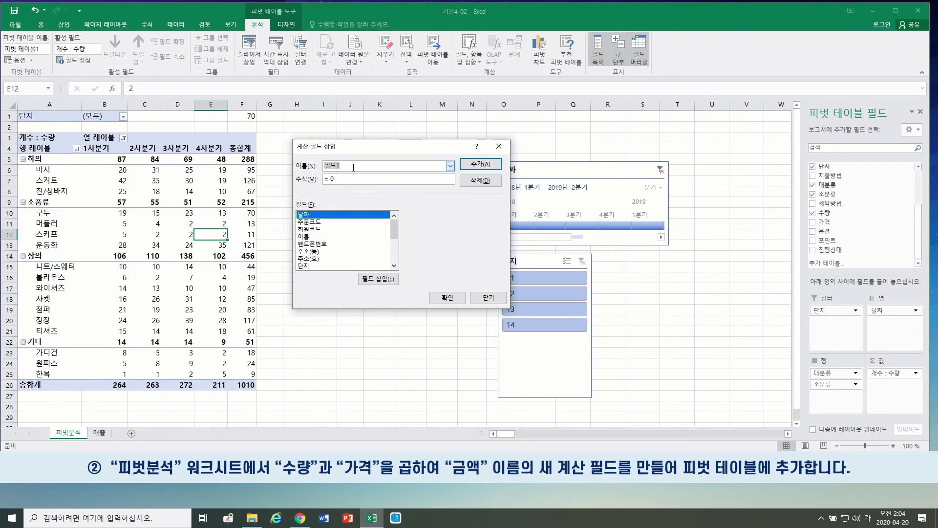
type("금액")
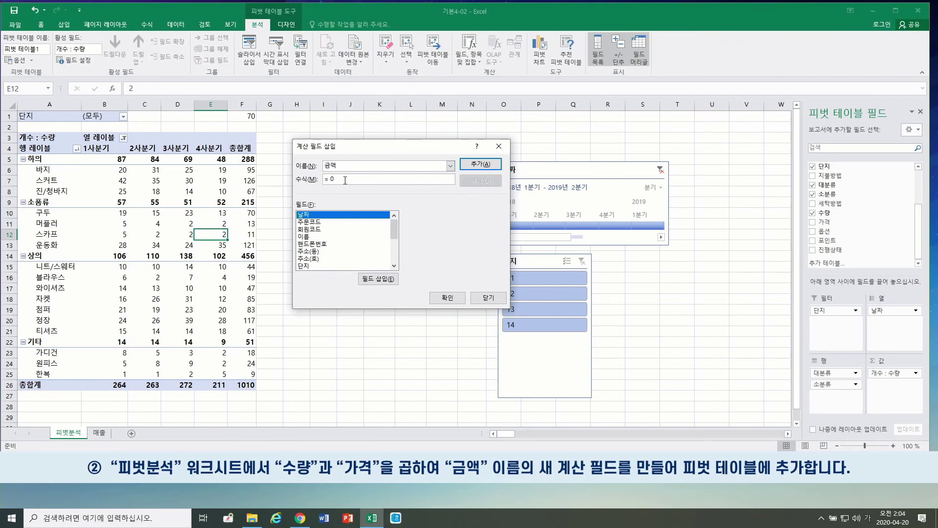
- Give the 금액 calculated field the formula =수량*가격 and add it to the pivot table
key("Tab")
type("=수량*가격")
left_click_drag(395, 237, 397, 260)
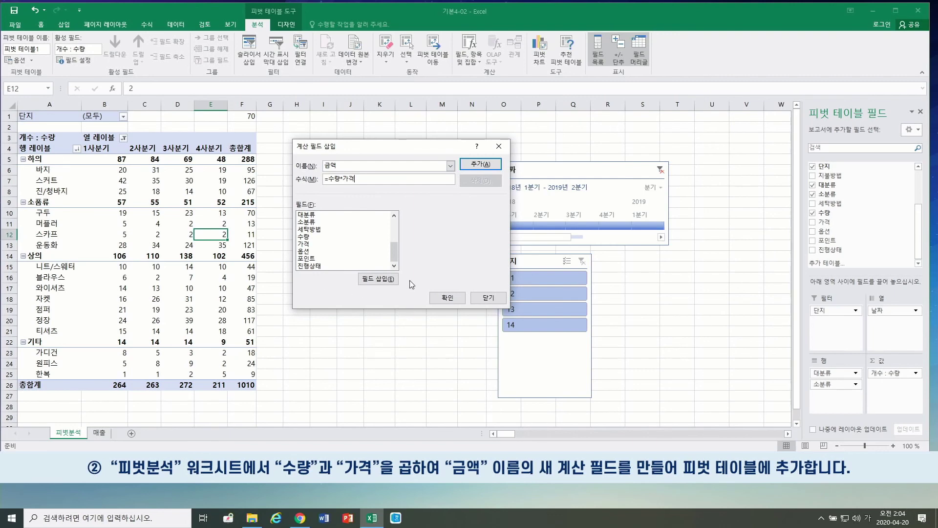
left_click(494, 165)
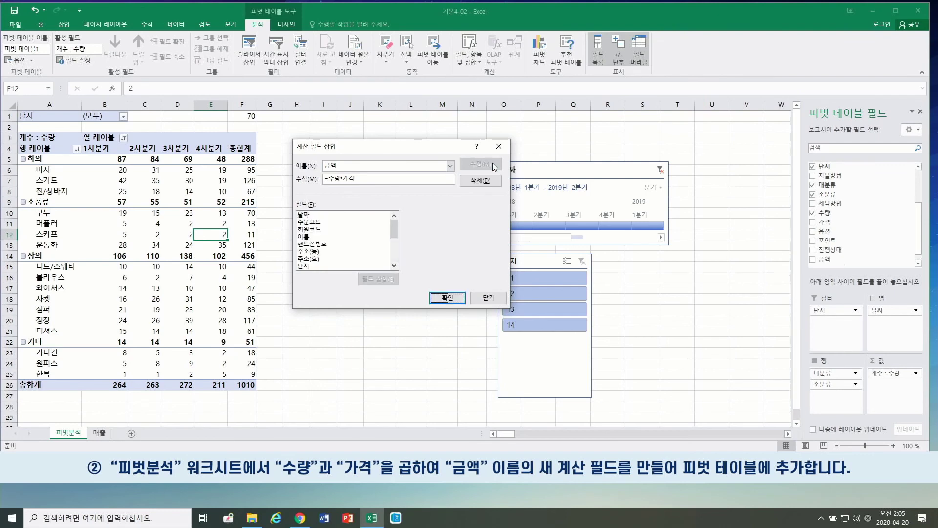
left_click_drag(397, 233, 396, 269)
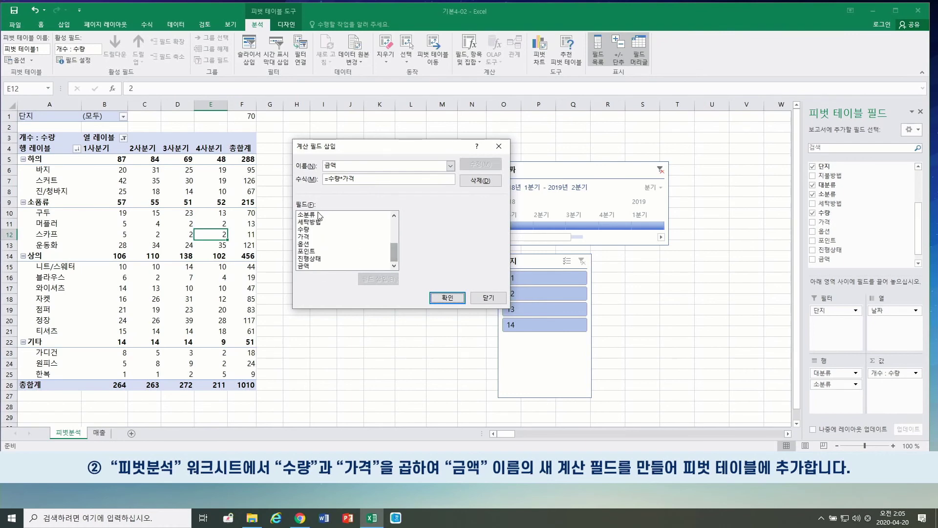
left_click(304, 266)
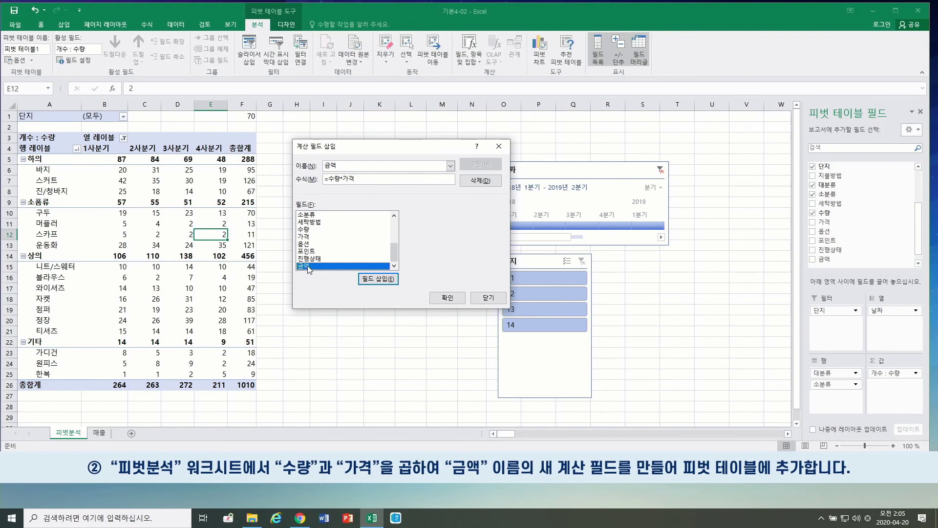
left_click(440, 298)
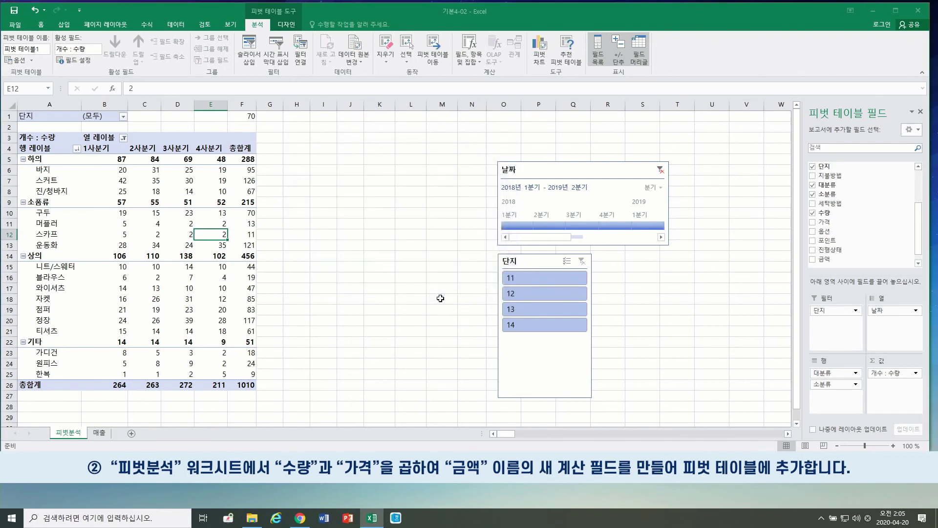
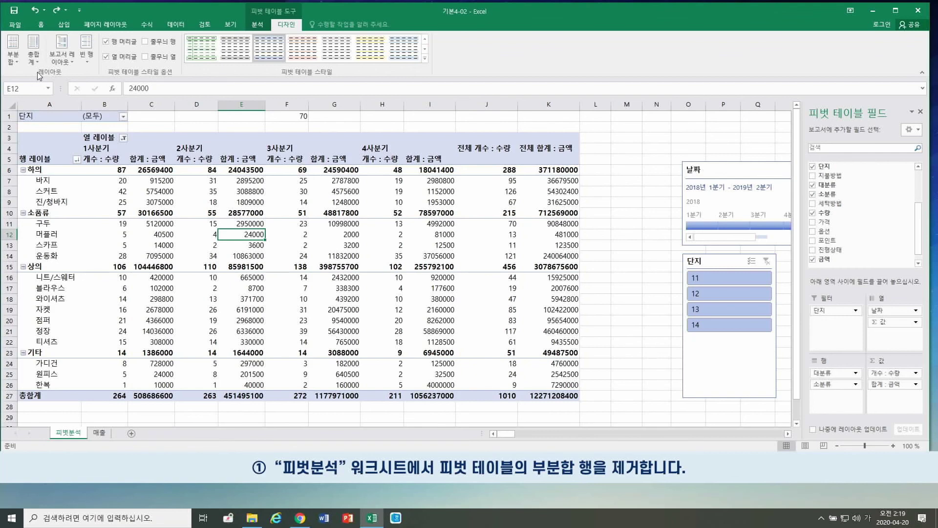
- Try the pivot table subtotals hidden, below each group and above each group
left_click(15, 61)
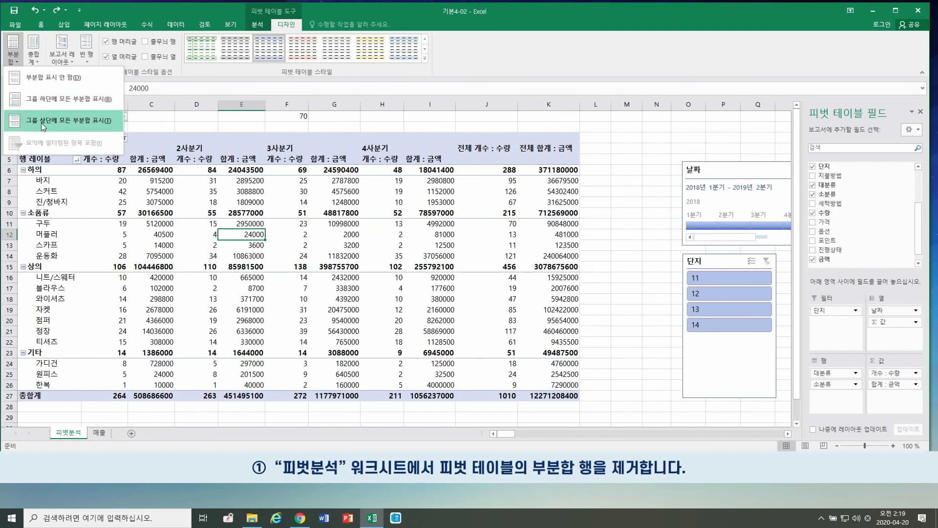
left_click(54, 76)
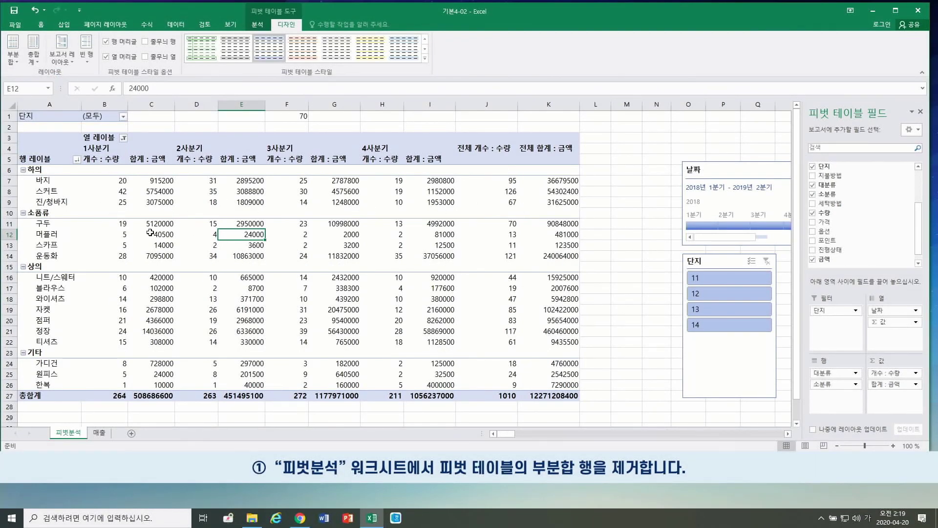
left_click(15, 62)
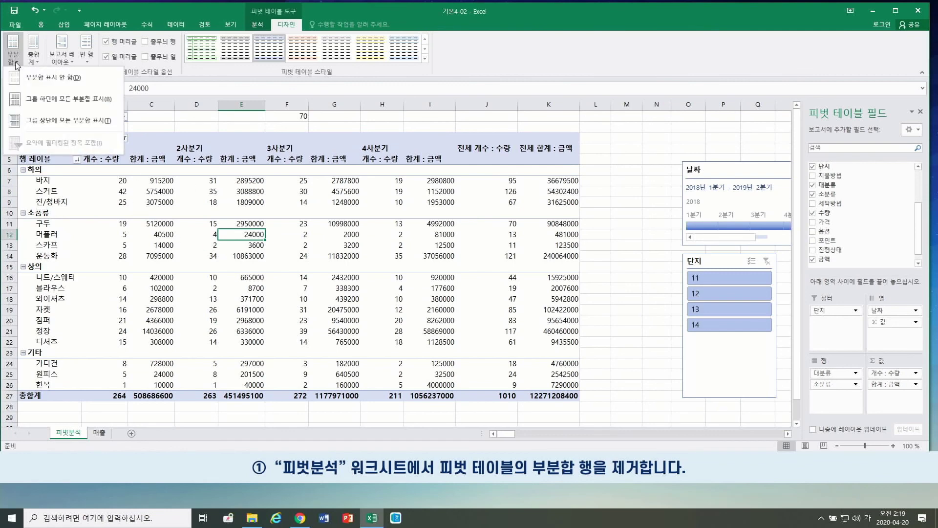
left_click(56, 99)
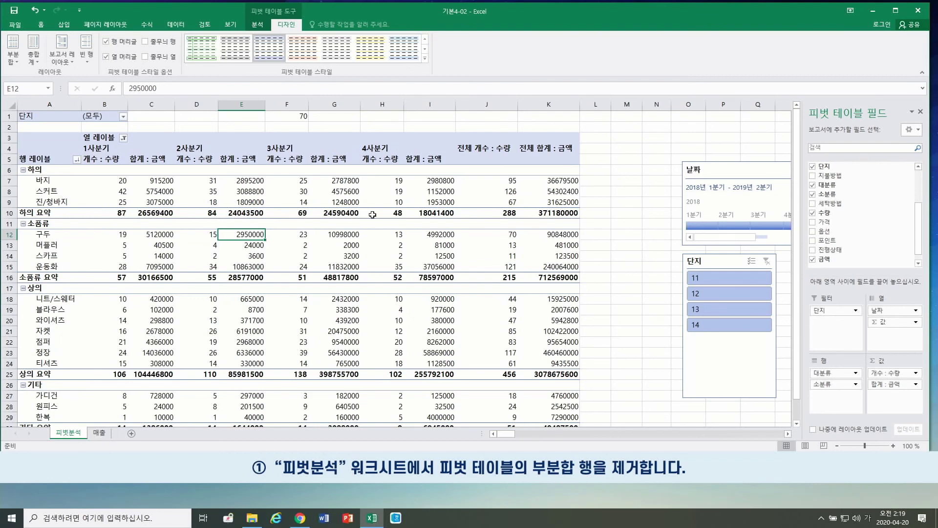
left_click(13, 61)
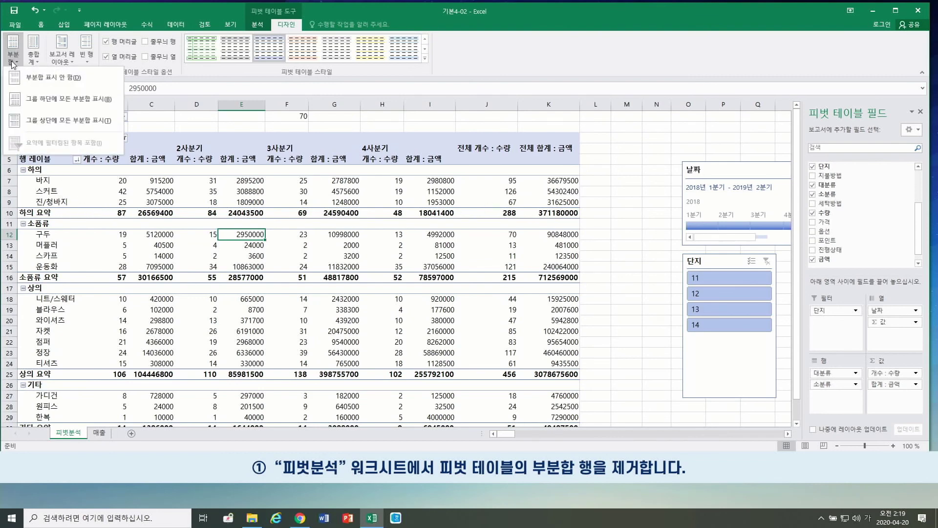
left_click(56, 121)
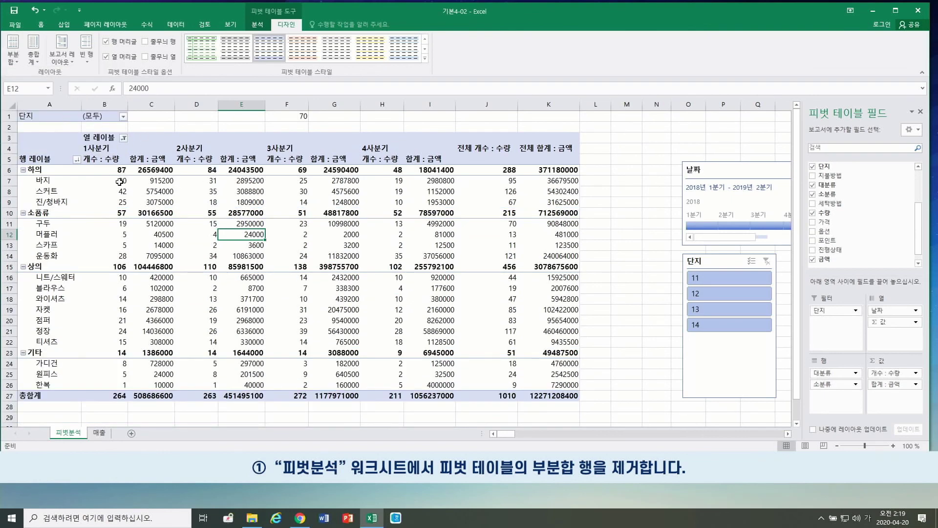
- Turn off the pivot table's subtotals and show grand totals for rows only (행의 총합계만 설정)
left_click(13, 58)
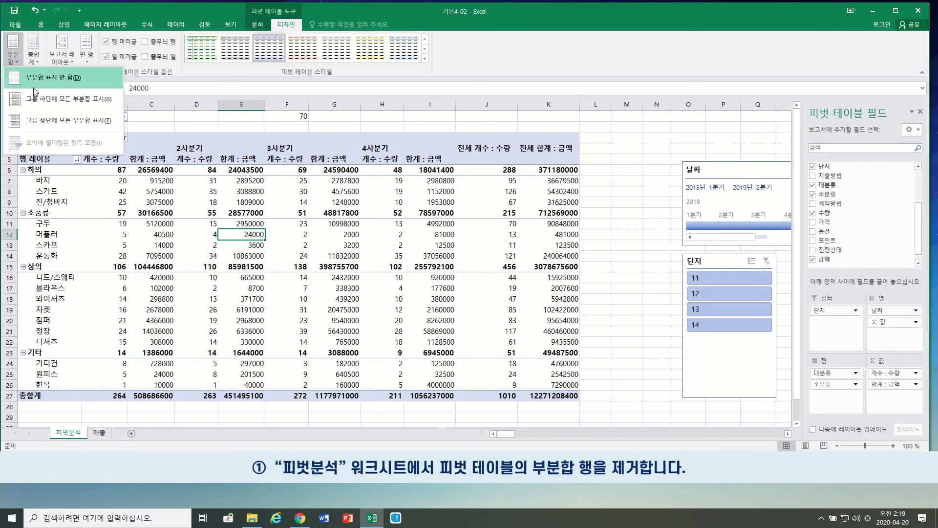
left_click(48, 77)
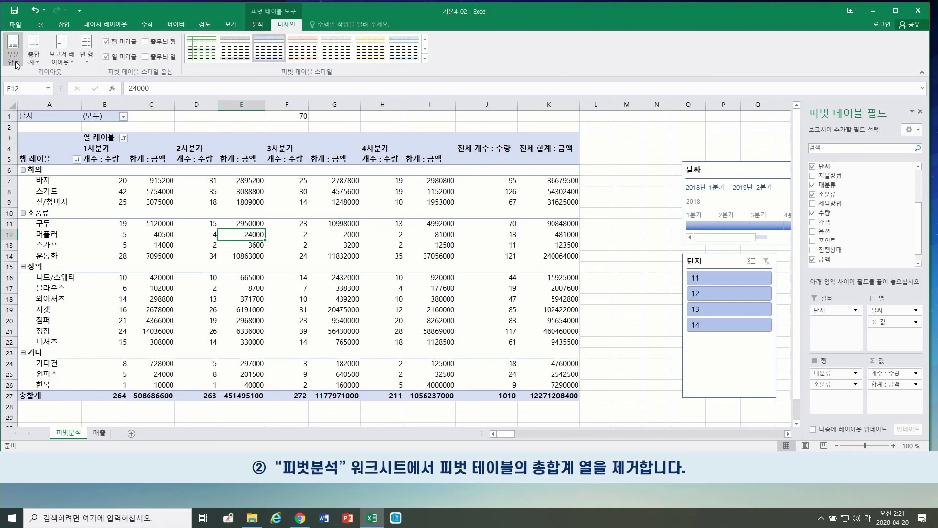
left_click(37, 59)
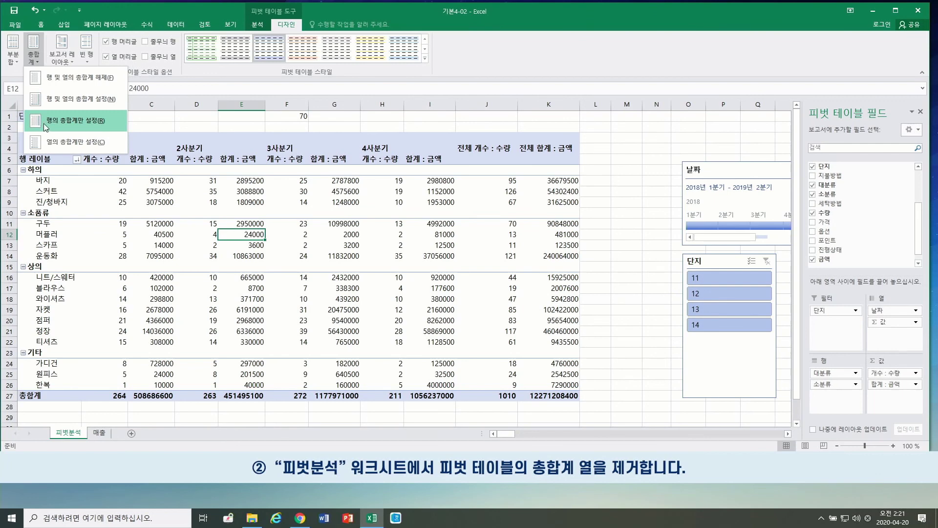
left_click(98, 120)
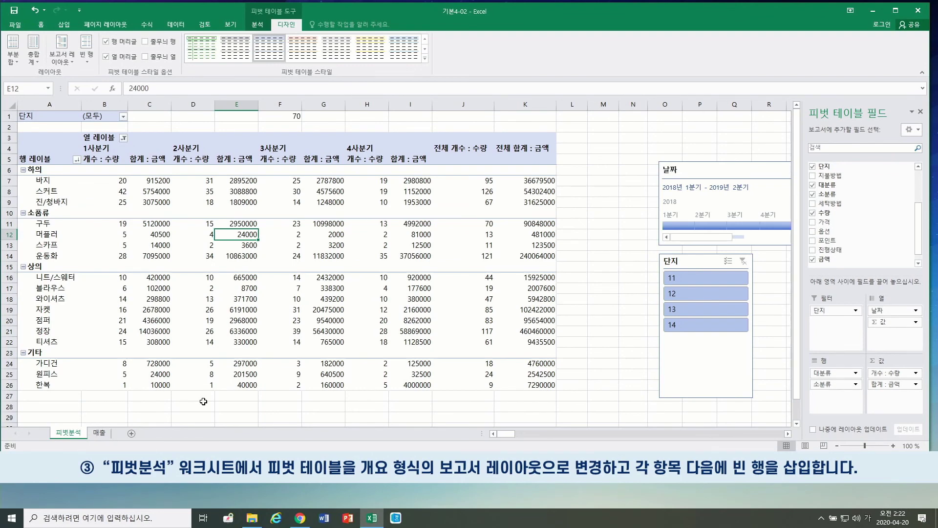
- Change the pivot table's report layout to 개요 형식 and insert a blank line after each item
key("Down")
left_click(254, 298)
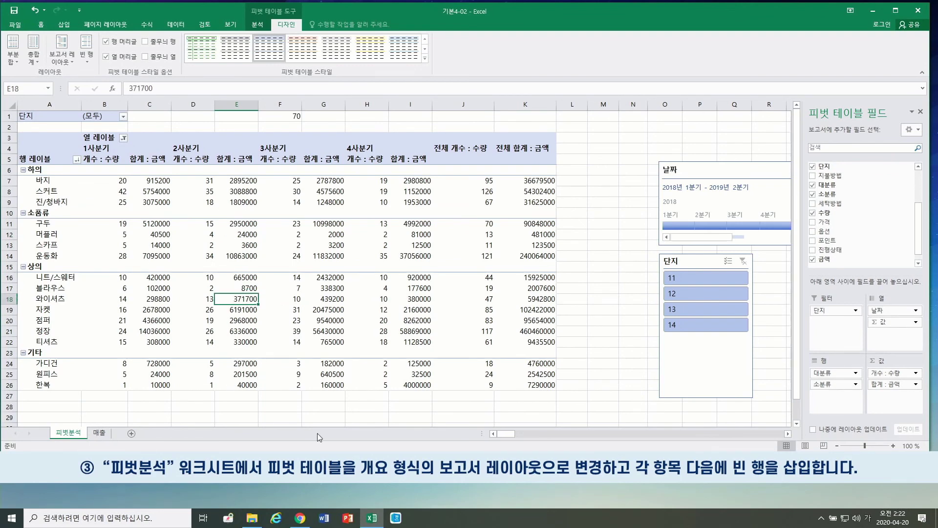
left_click(64, 58)
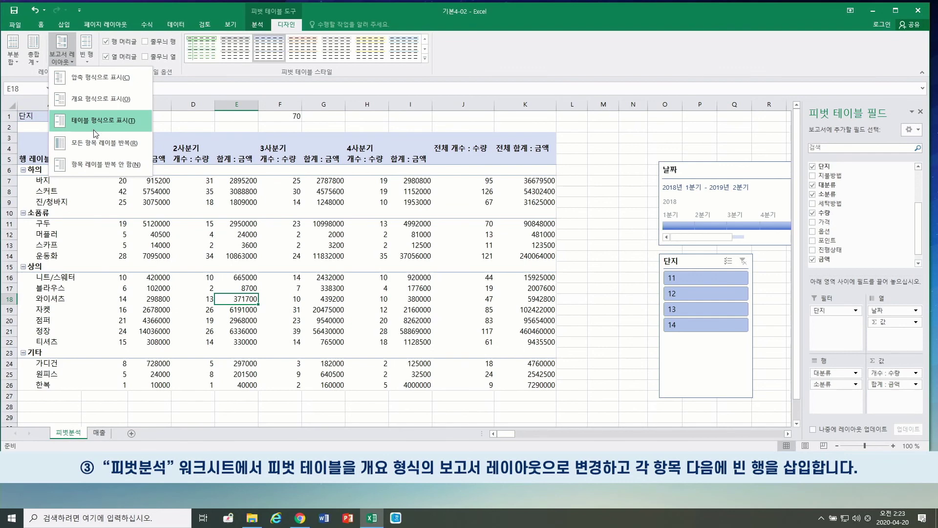
left_click(90, 99)
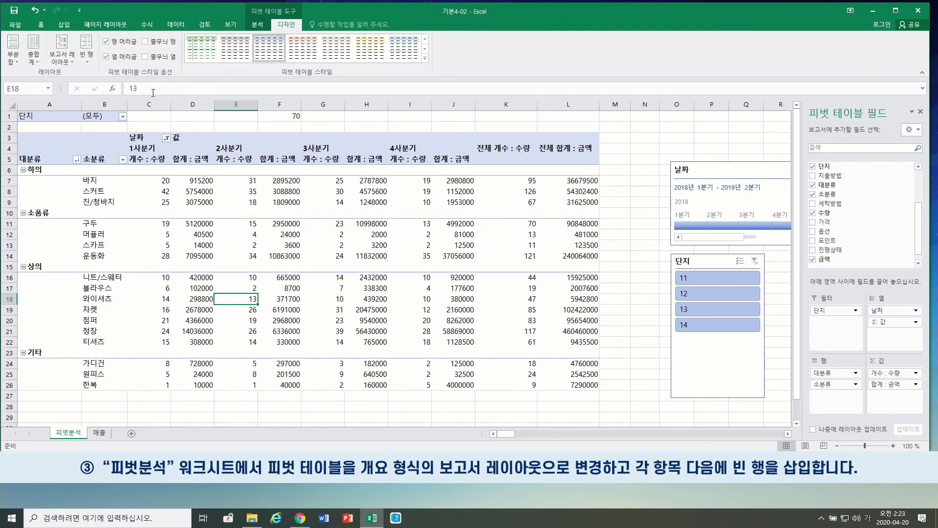
left_click(88, 53)
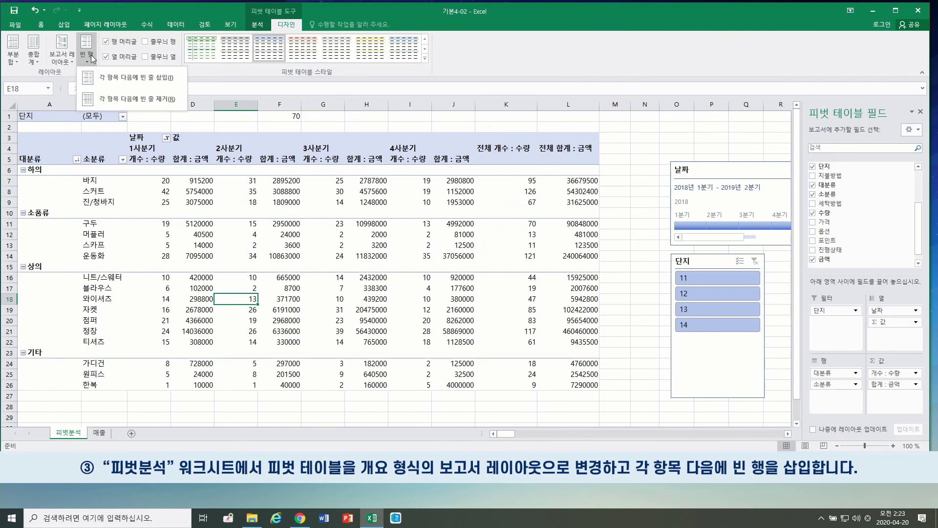
left_click(147, 76)
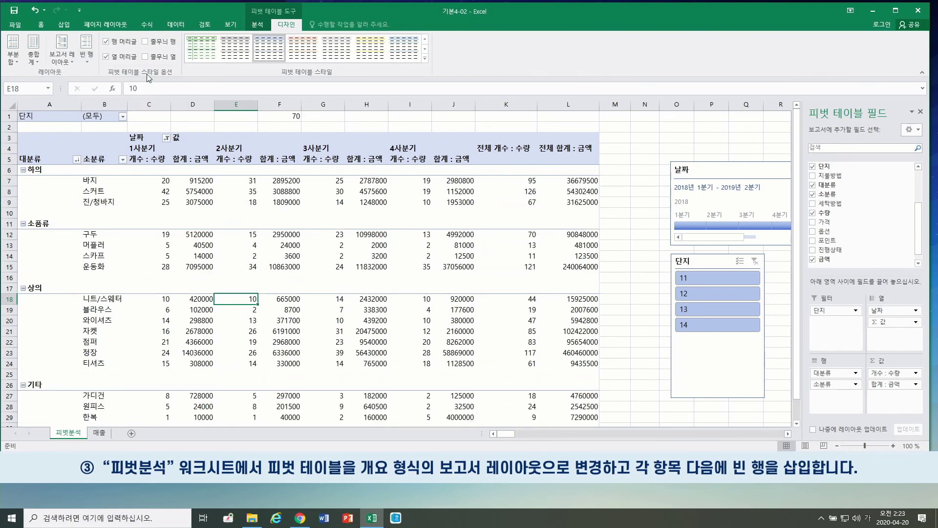
left_click(34, 179)
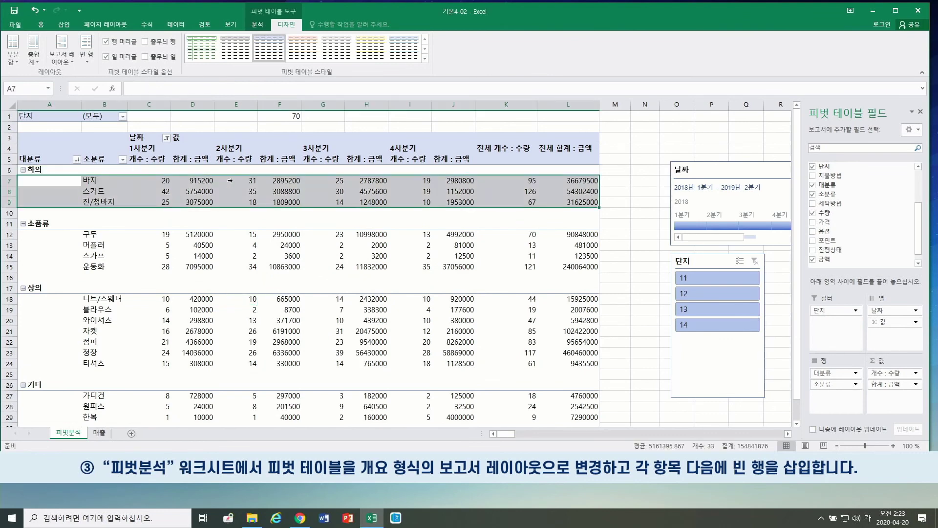
left_click(30, 211)
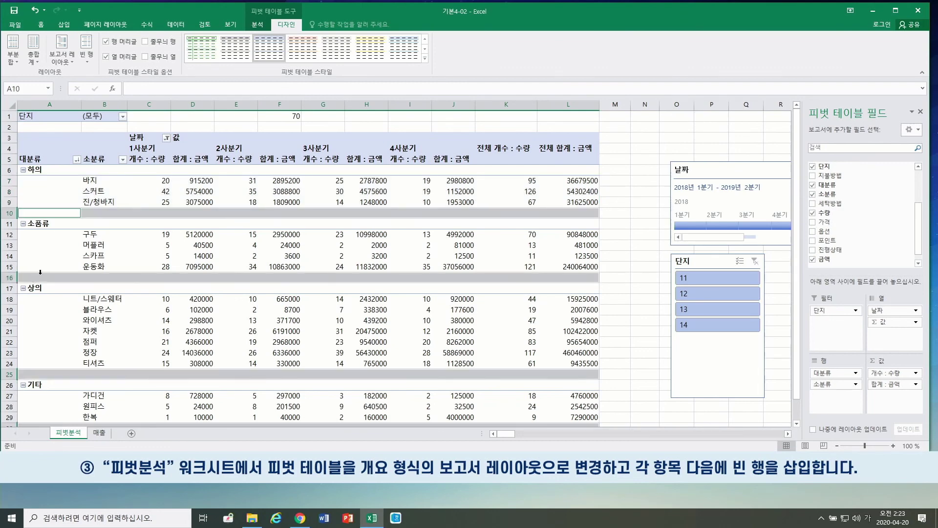
left_click(168, 244)
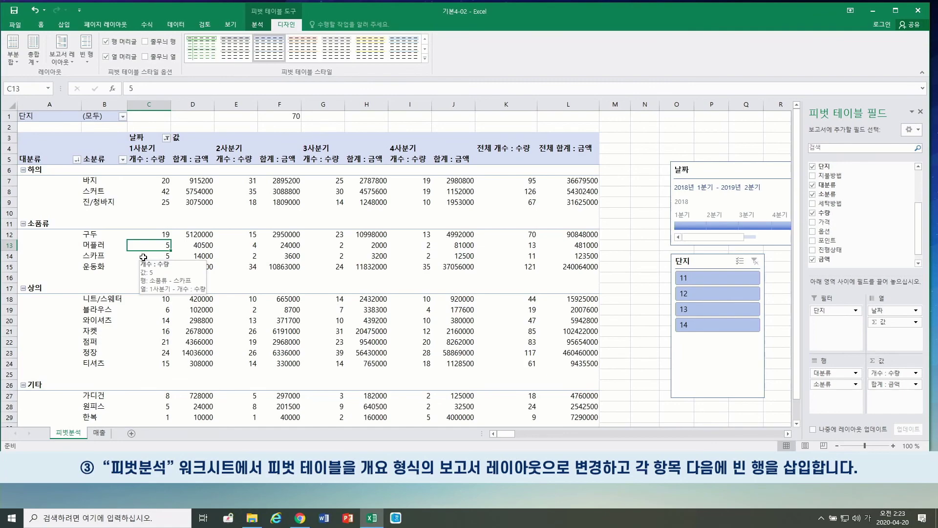
scroll(146, 256, "down", 1)
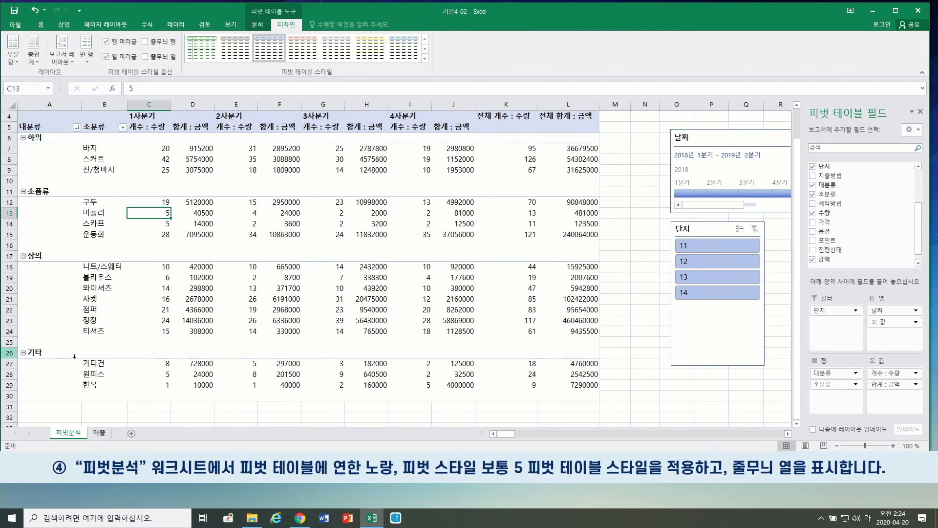
- Apply the pivot table style 연한 노랑, 피벗 스타일 보통 5 and show banded columns (줄무늬 열)
left_click(292, 223)
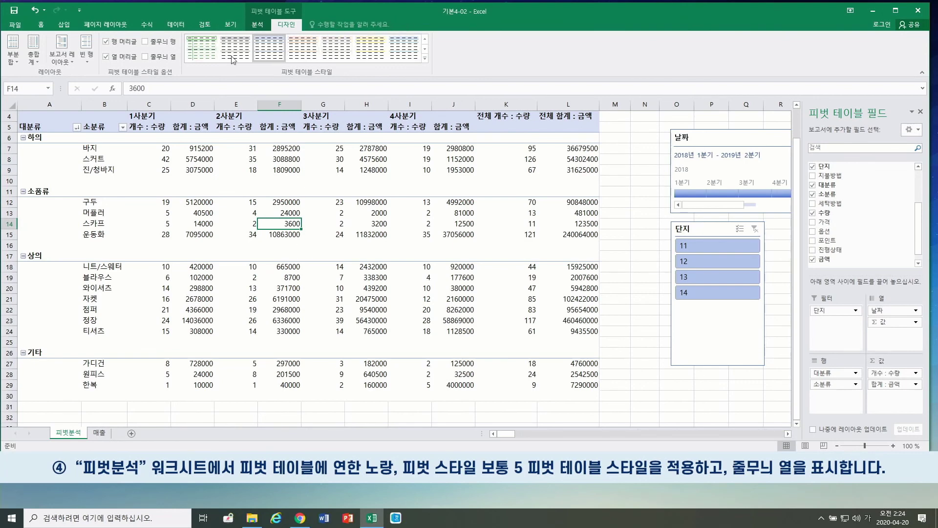
left_click(425, 58)
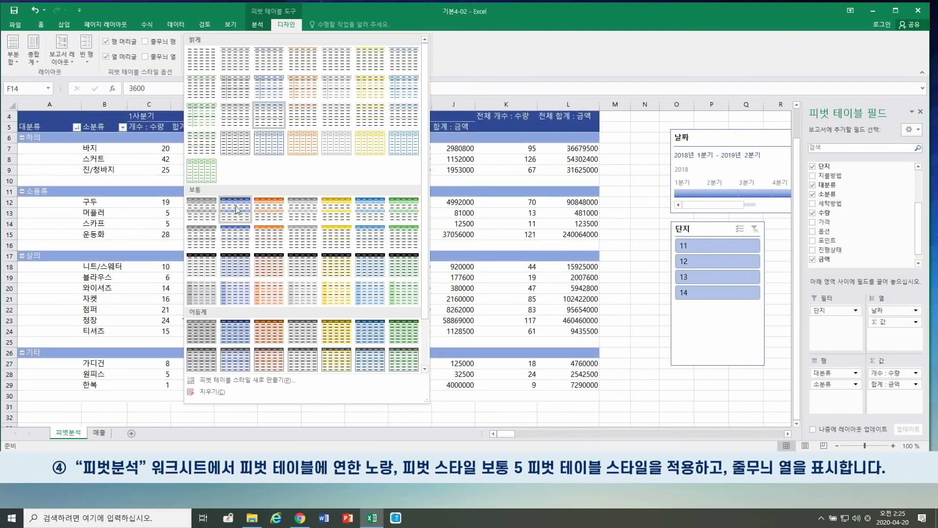
left_click(335, 210)
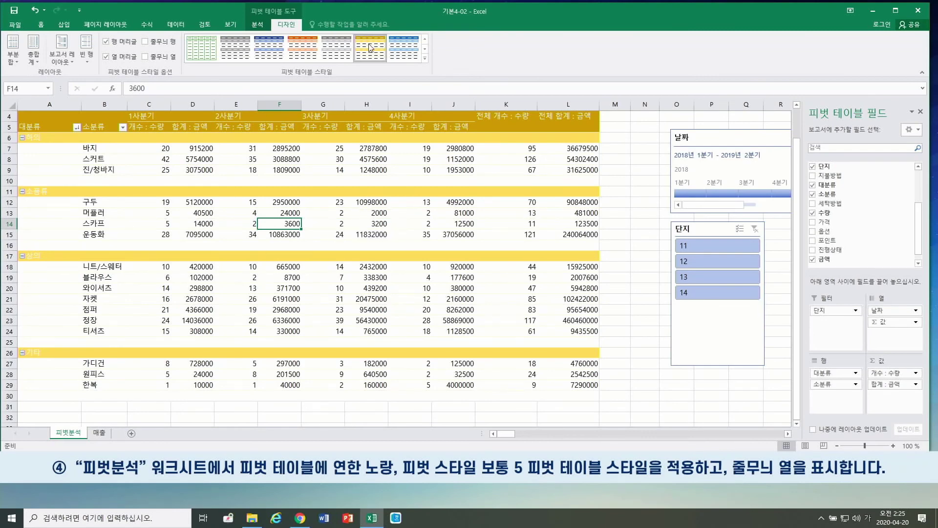
left_click(146, 56)
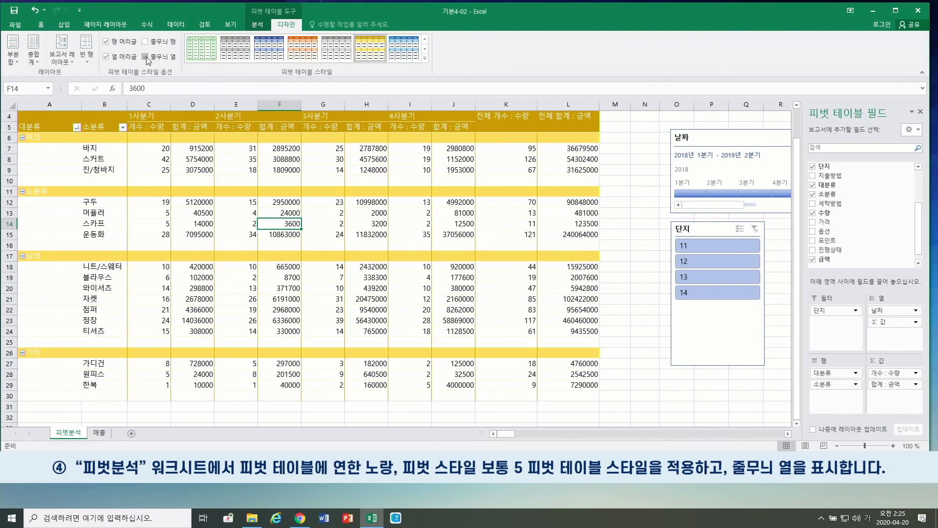